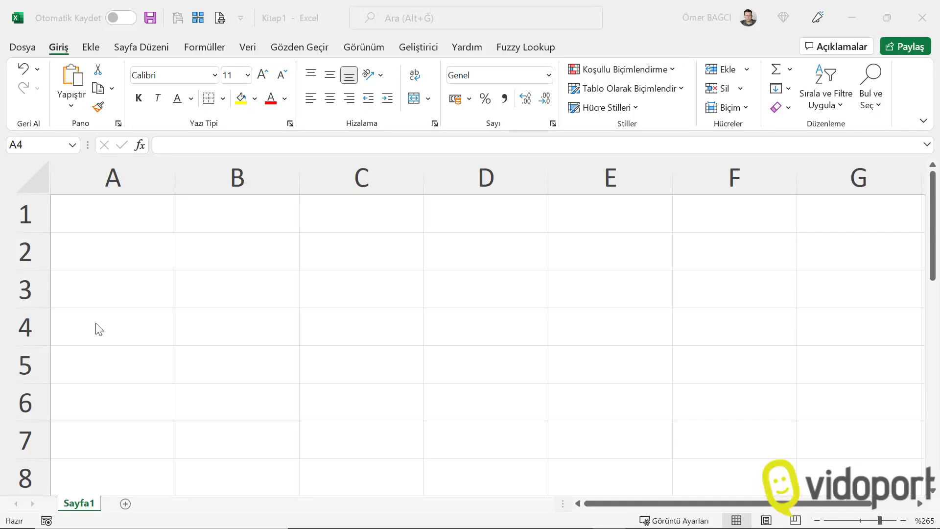
Step: Enter Projeler in A2 and fill Proje 1 through Proje 5 down to A7
click(116, 251)
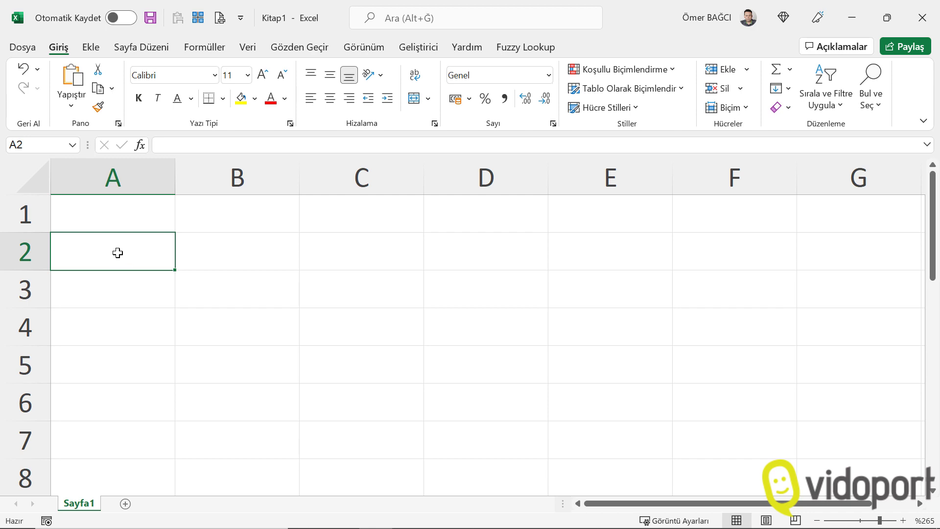
text(Projel)
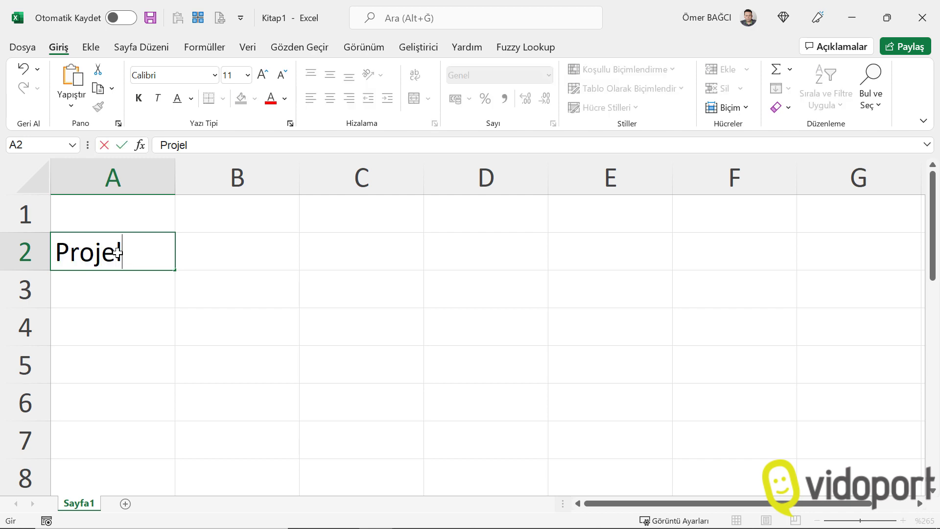
text(er)
key(Return)
text(P)
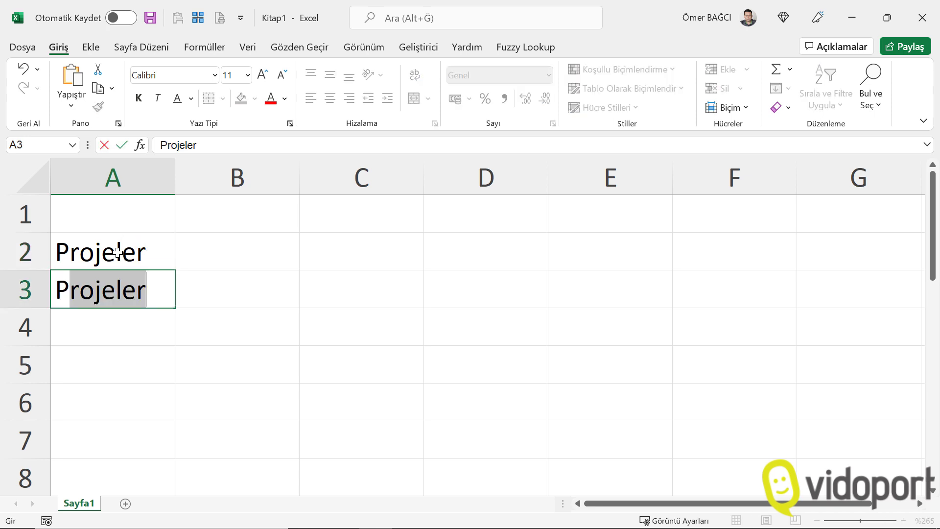
text(roje 1)
key(Return)
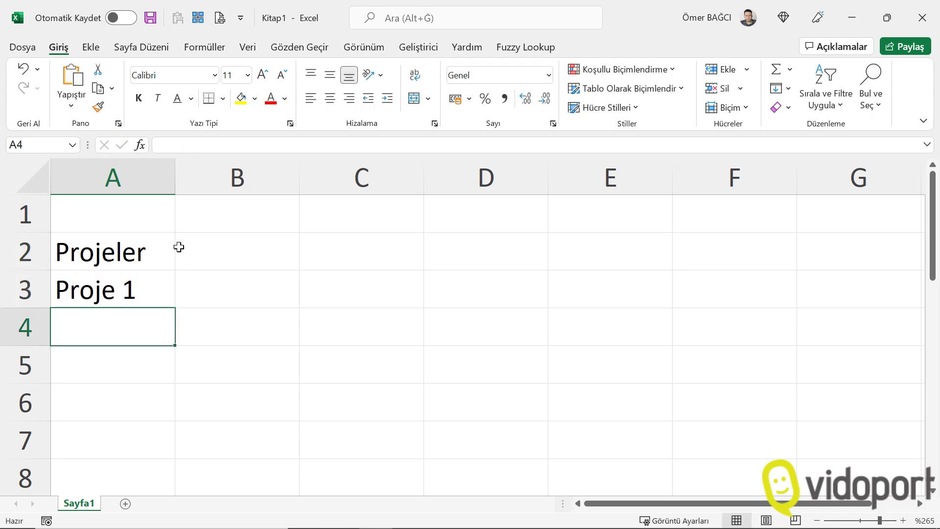
click(160, 287)
drag(175, 308, 145, 459)
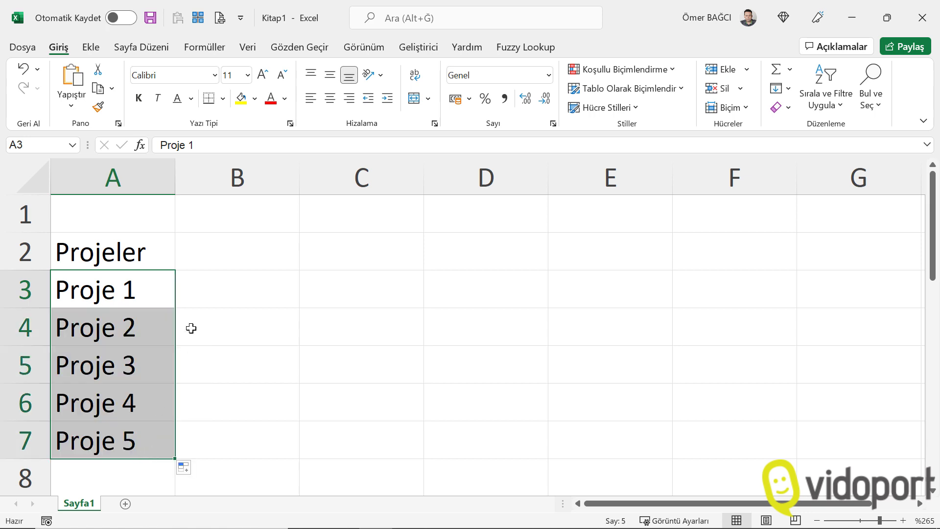
Step: Title column B Gerçekleşme and widen the column to fit it
click(214, 237)
text(GE)
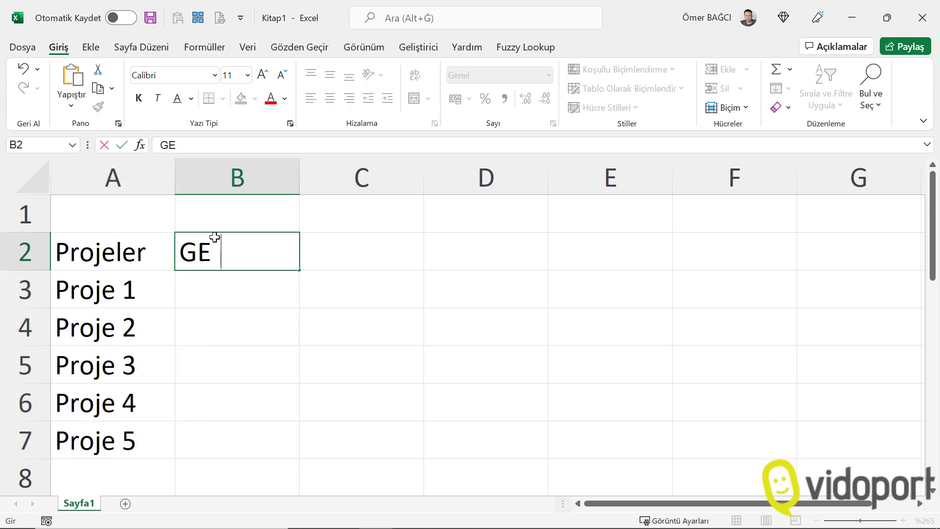
key(BackSpace)
text(e)
text(rçekleşme)
key(Return)
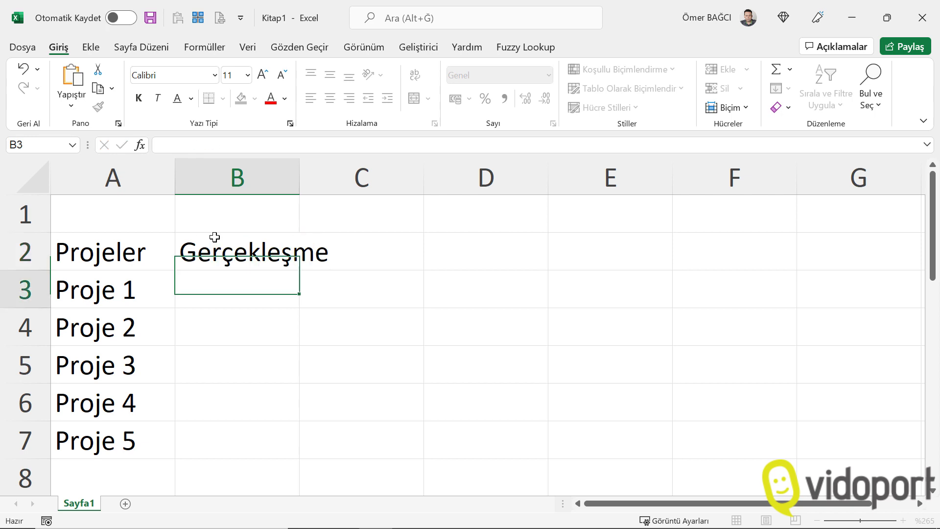
drag(299, 177, 366, 179)
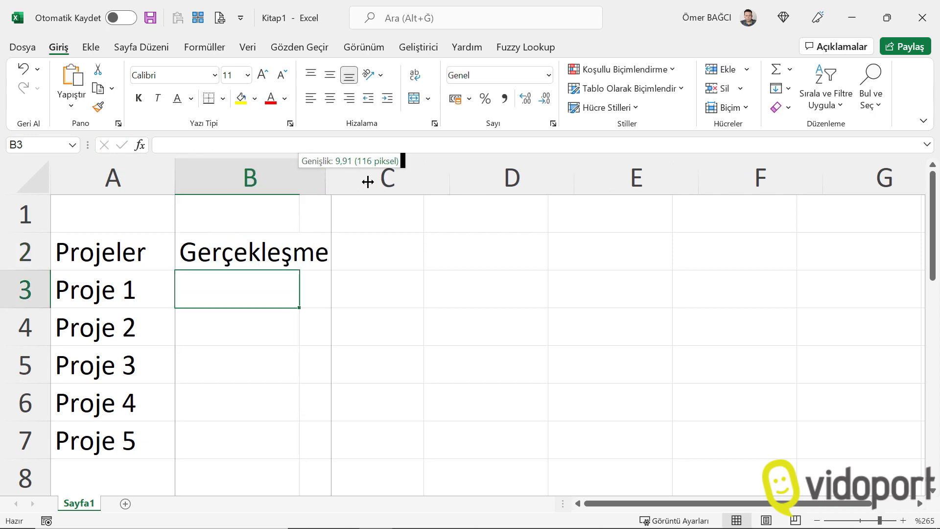
drag(288, 289, 287, 434)
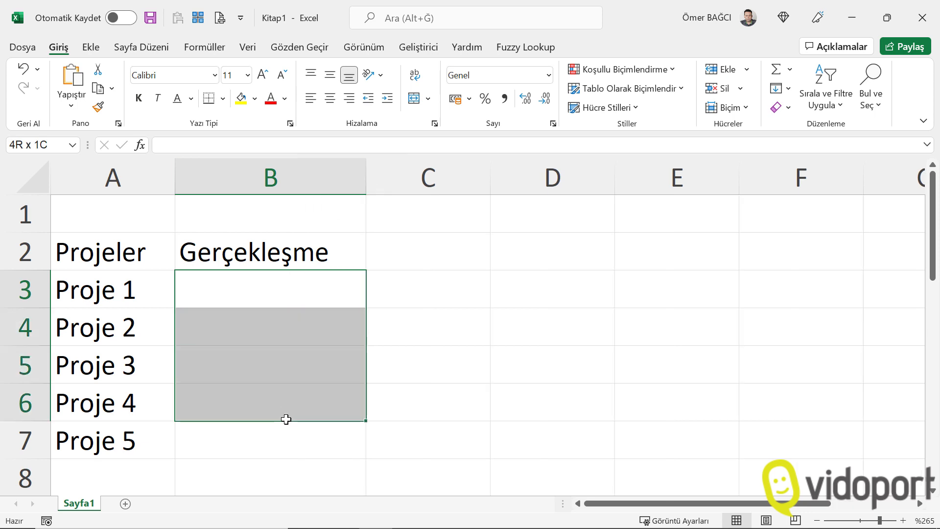
Step: Format B3:B7 as Percentage and enter 55% and 25% for Proje 1 and 2
click(549, 79)
click(523, 347)
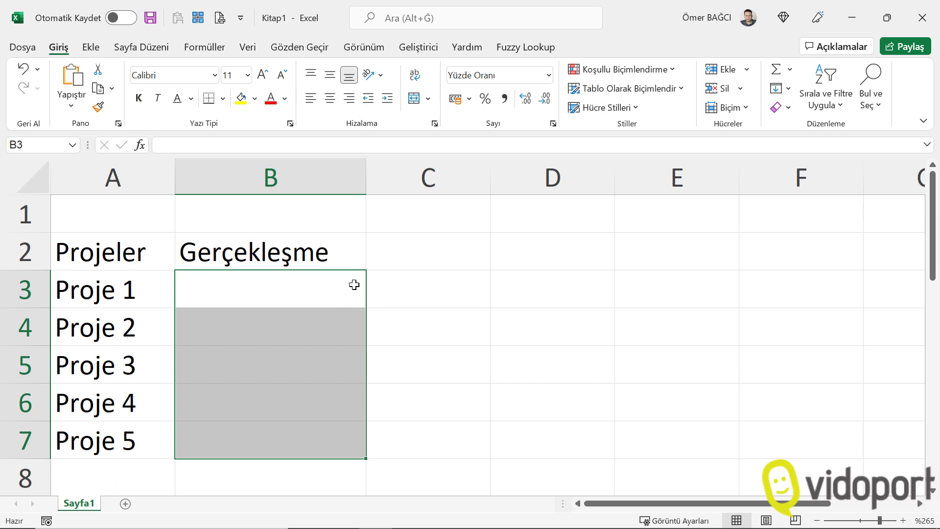
click(334, 289)
text(55)
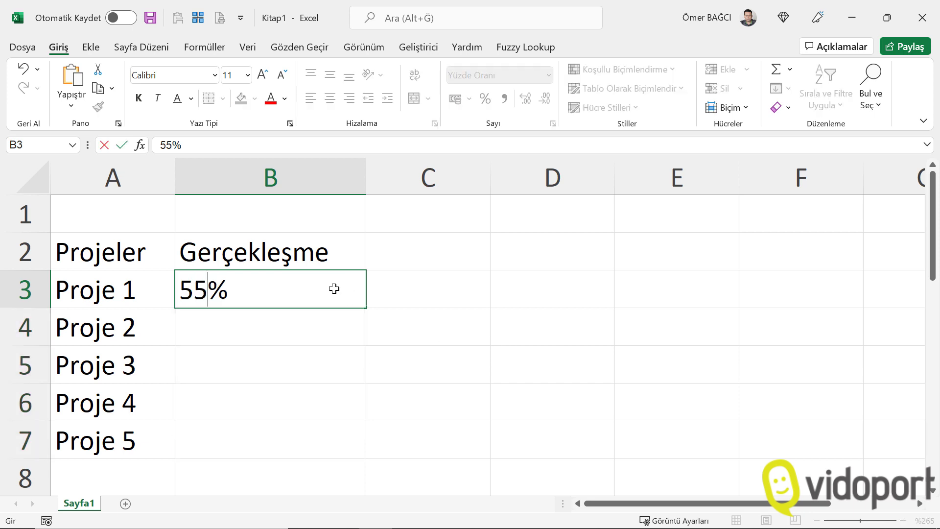
key(Return)
text(25)
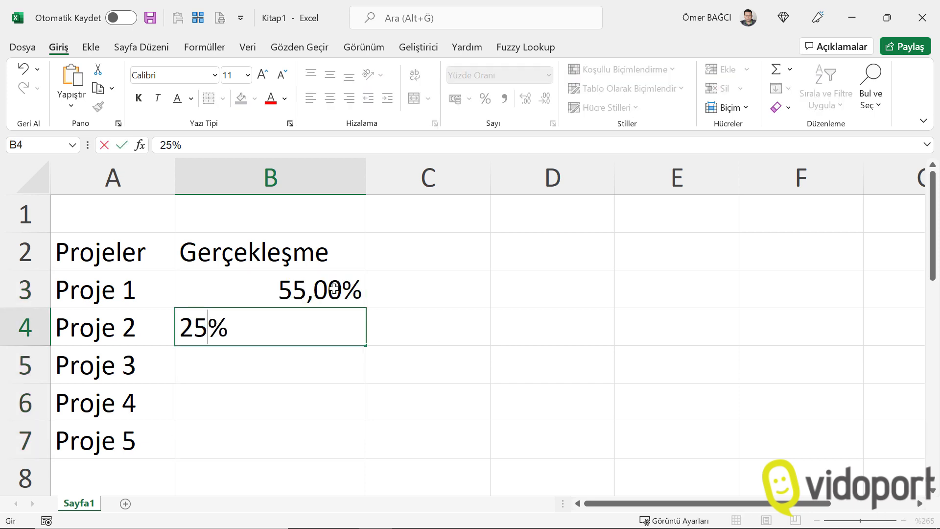
key(Return)
Step: Enter 23,50%, 100% and 85% for Proje 3 to Proje 5
text(23,)
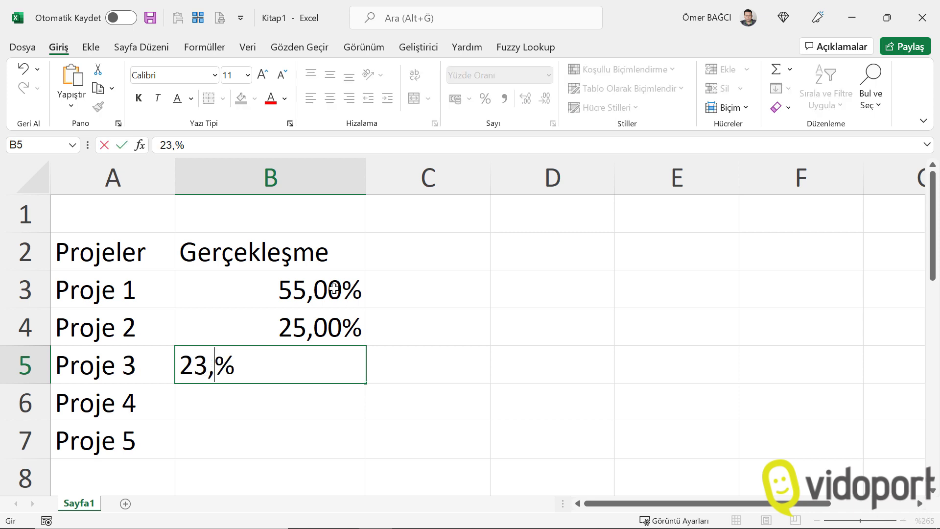
text(50)
key(Return)
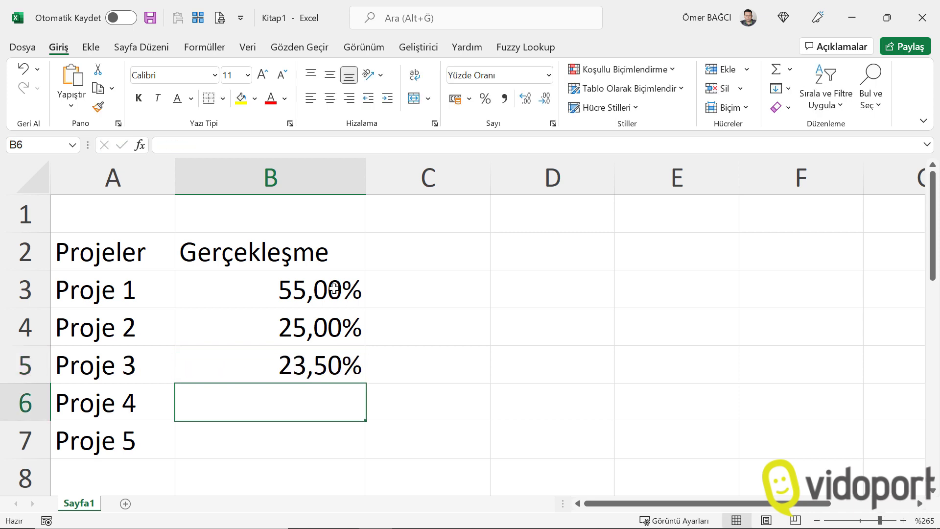
text(100)
key(Return)
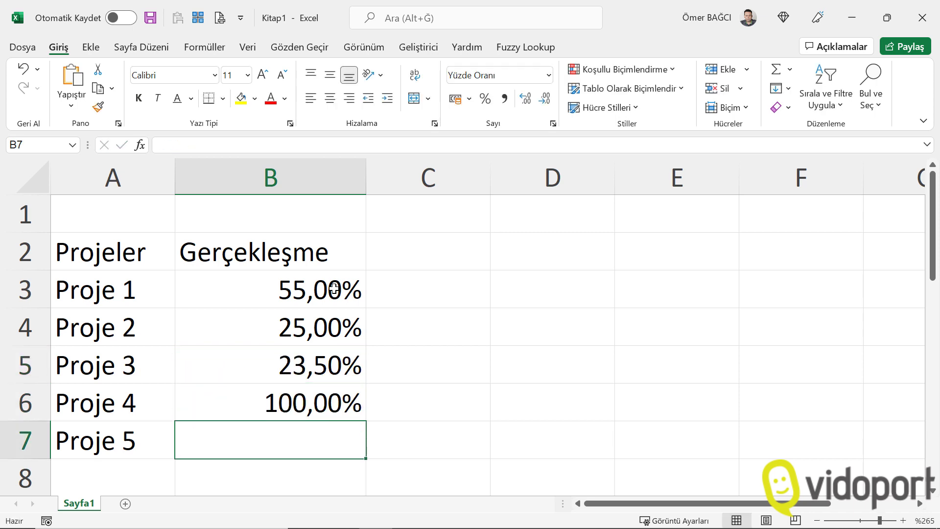
text(8)
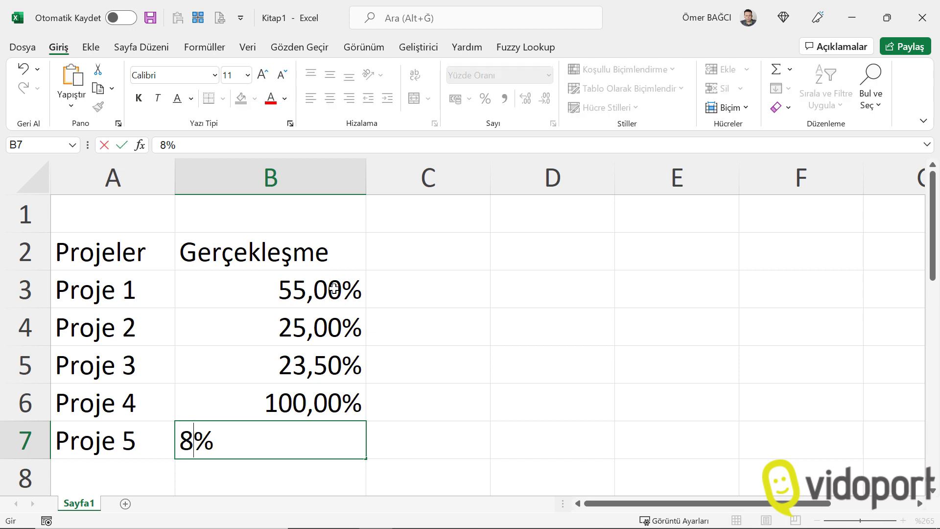
text(5)
key(Return)
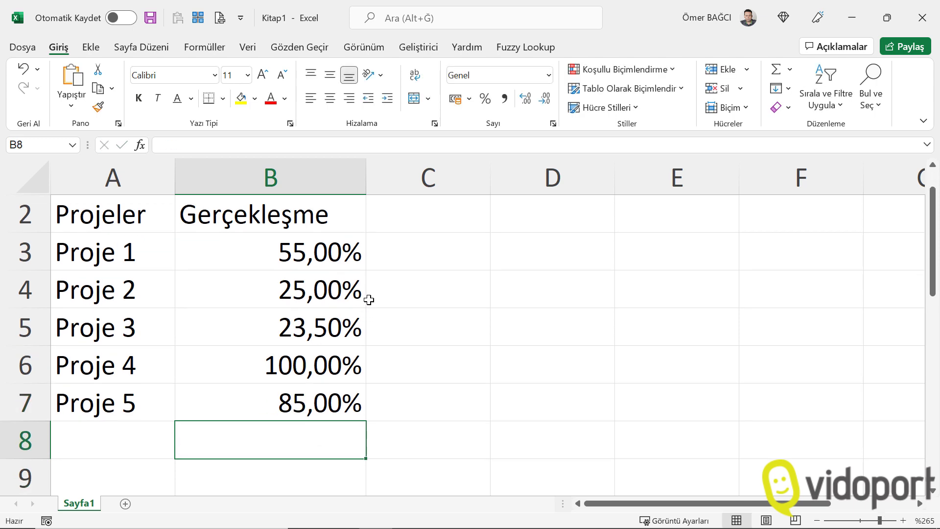
Step: Link C3 to B3 with =B3 and fill the formula down to C7
drag(309, 254, 343, 402)
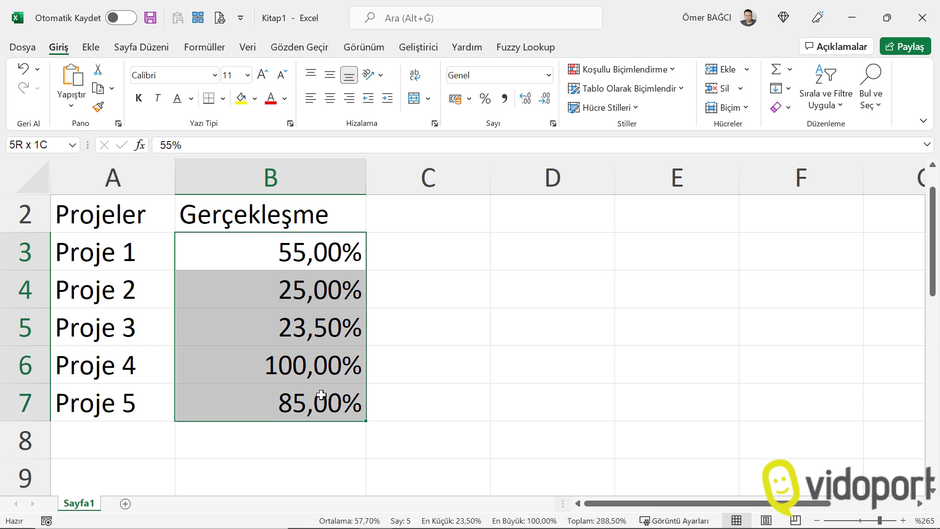
drag(464, 250, 462, 395)
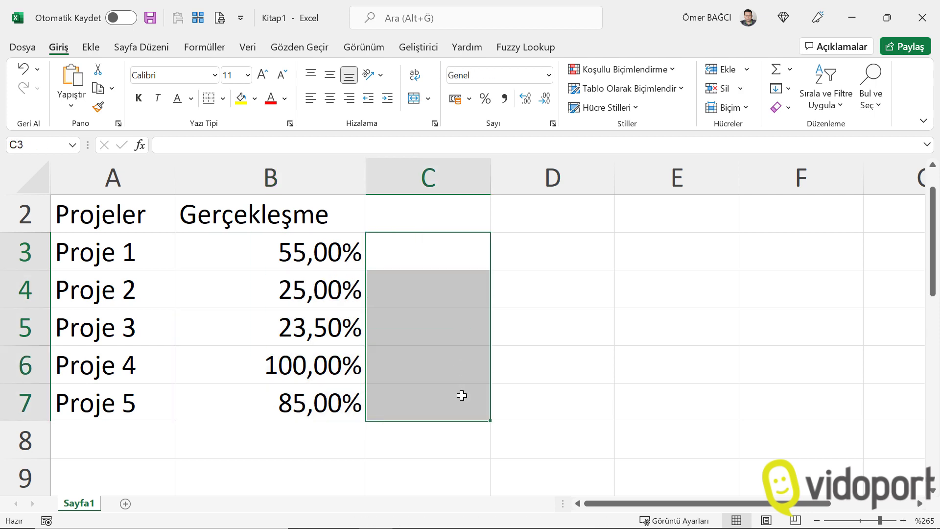
click(313, 237)
click(459, 250)
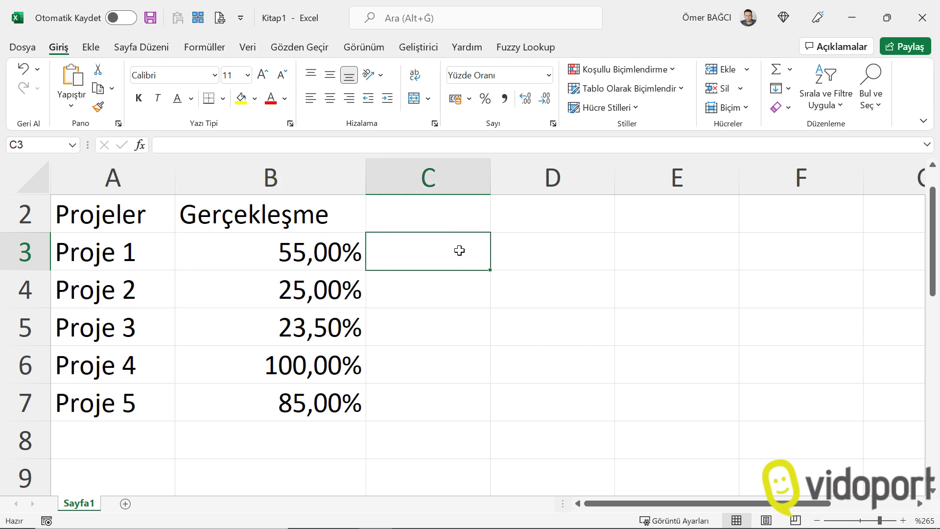
text(=)
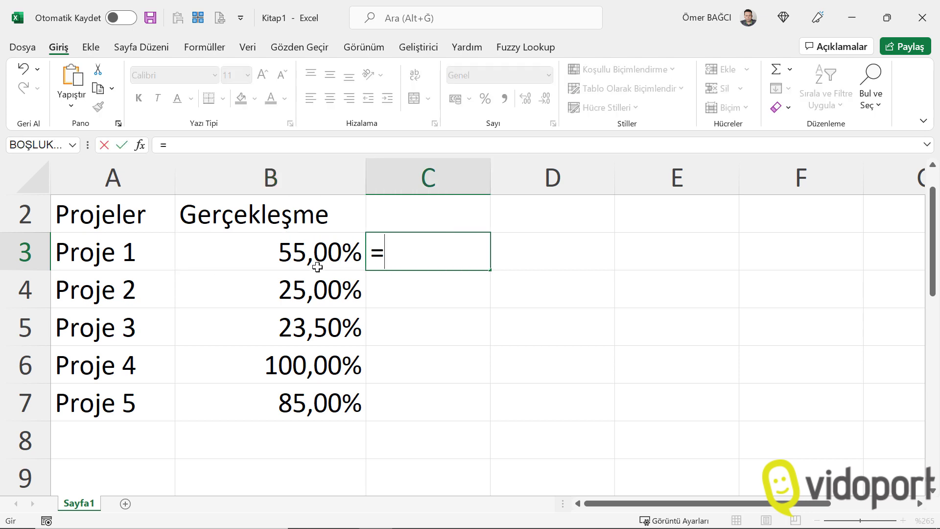
click(298, 255)
key(Return)
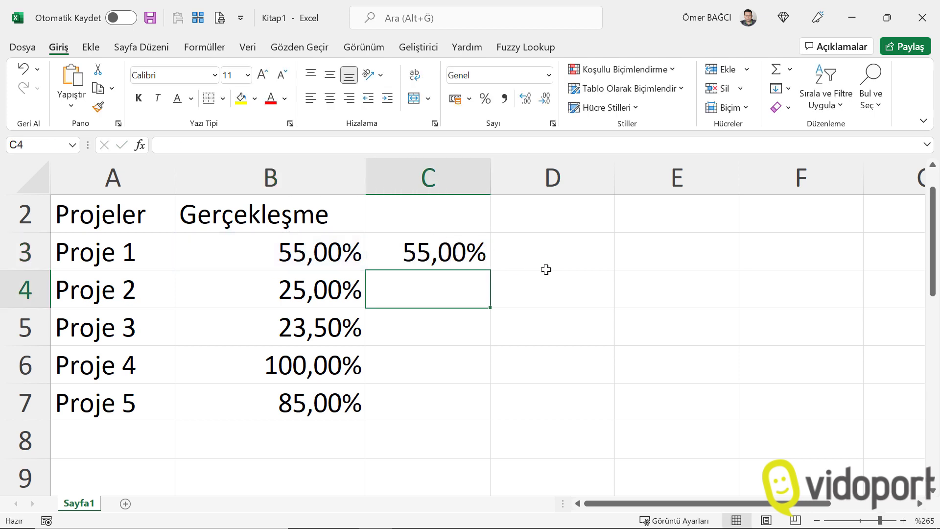
click(466, 255)
drag(492, 270, 482, 408)
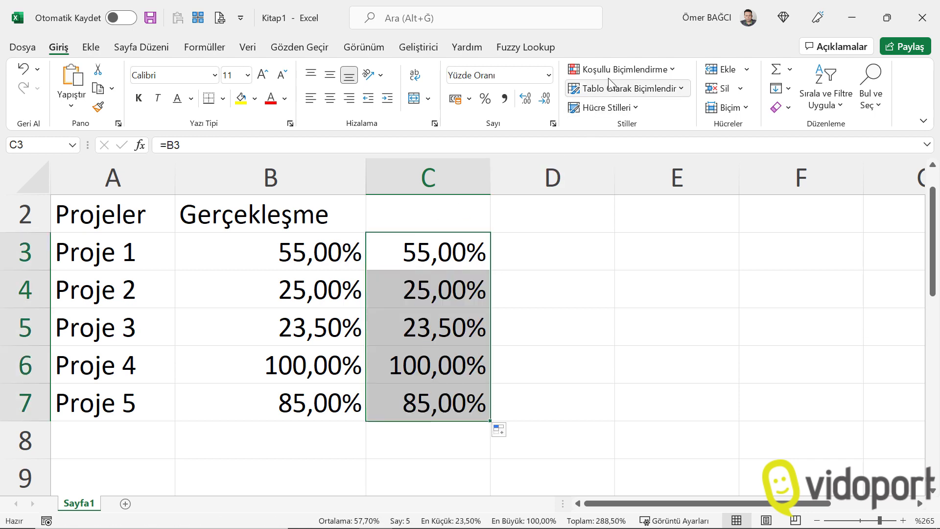
Step: Add a green, bar-only data bar rule to C3:C7 with its maximum fixed at number 1
click(621, 70)
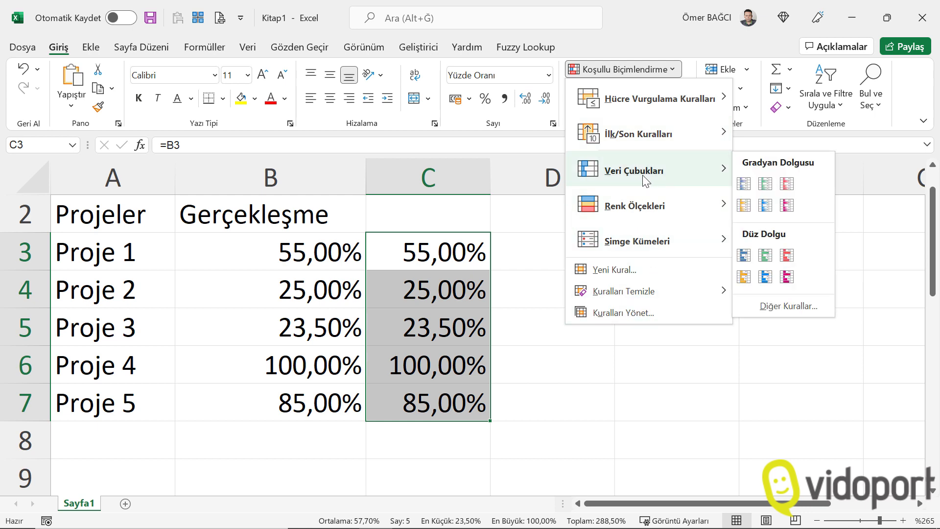
mouse_move(647, 169)
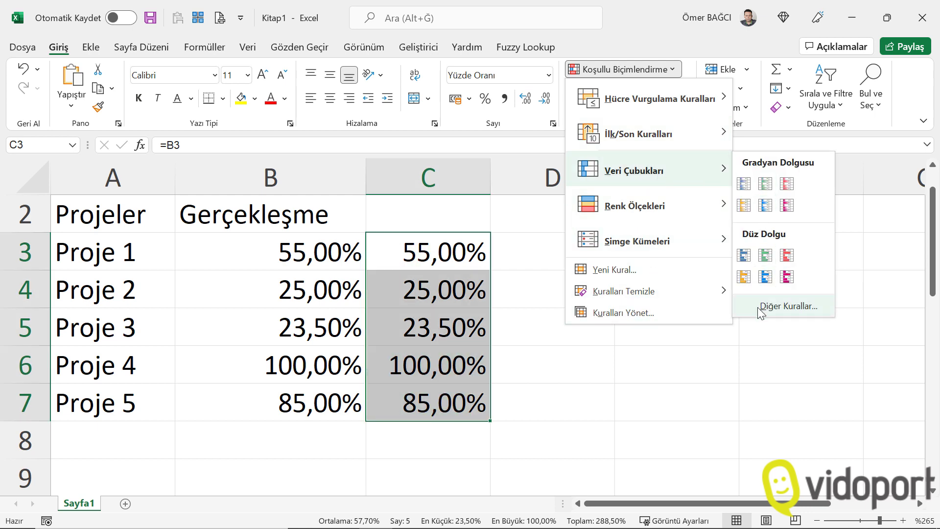
click(759, 309)
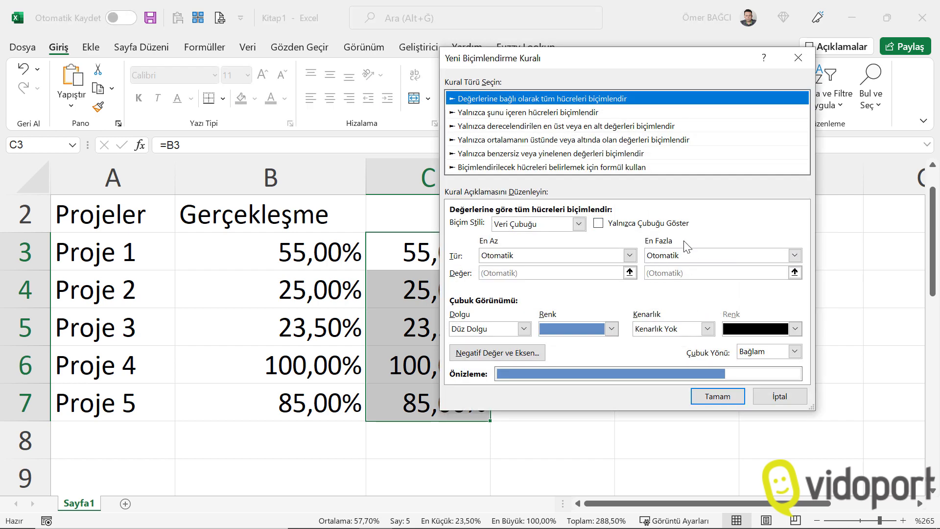
click(664, 258)
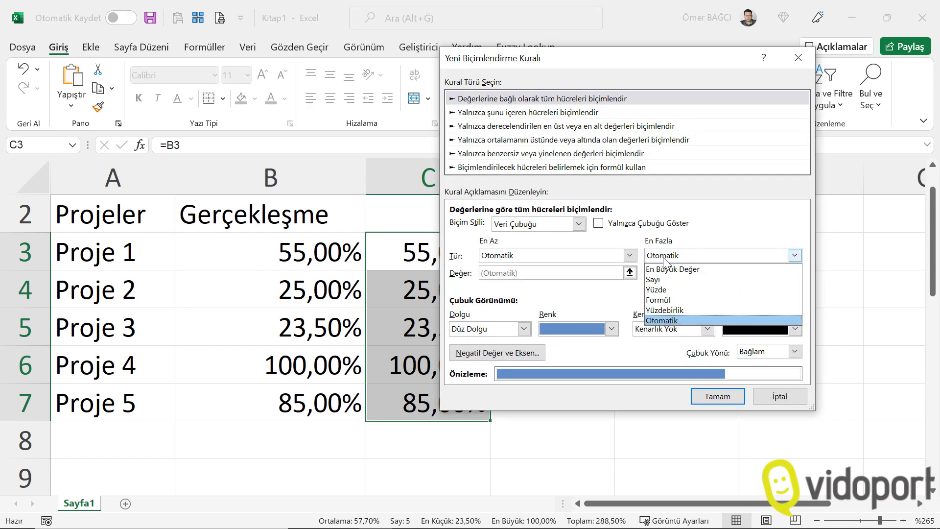
click(673, 282)
text(1)
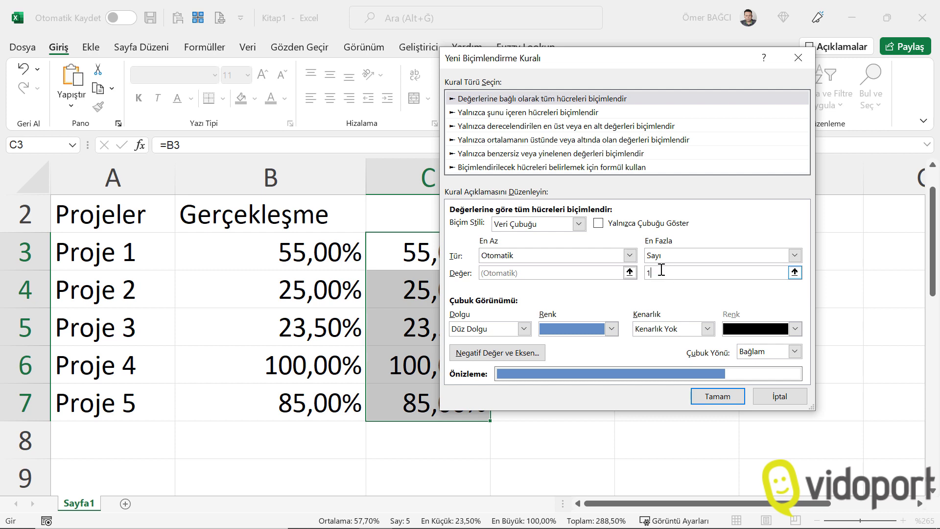
click(659, 224)
click(612, 328)
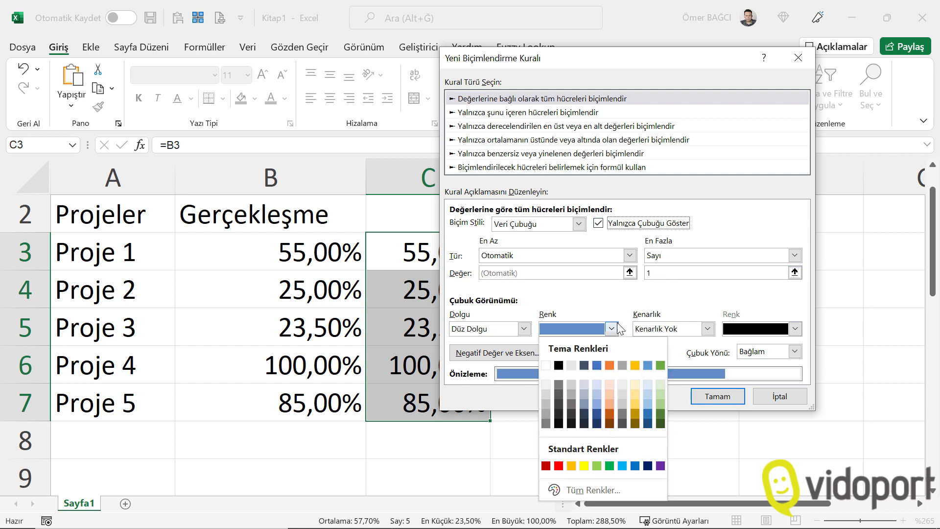
click(610, 466)
click(713, 399)
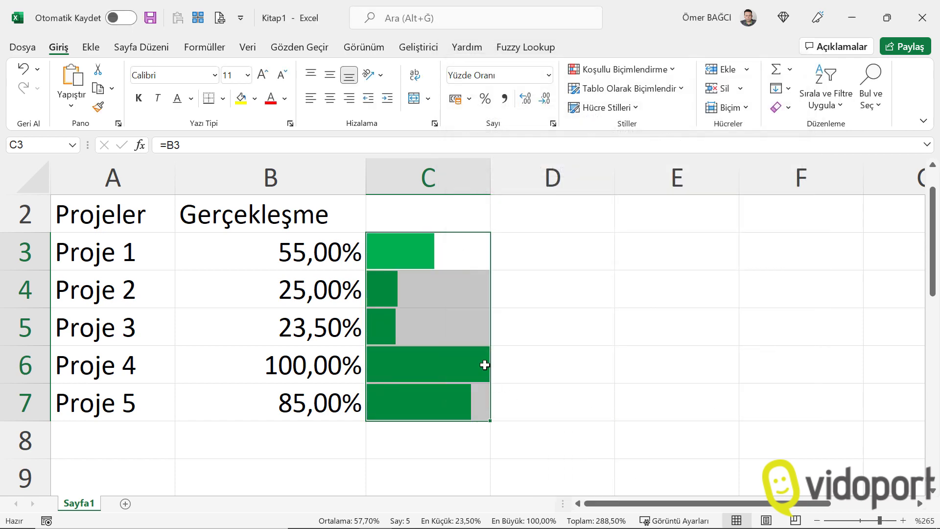
Step: Widen column C and change Proje 4's value in B6 to 75%
click(469, 304)
drag(491, 177, 498, 176)
click(302, 375)
text(7)
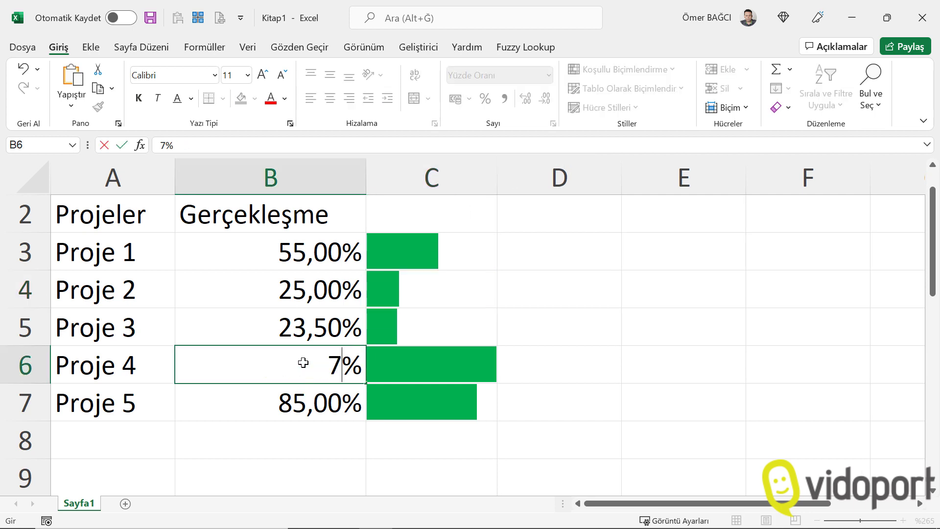
text(5)
key(Return)
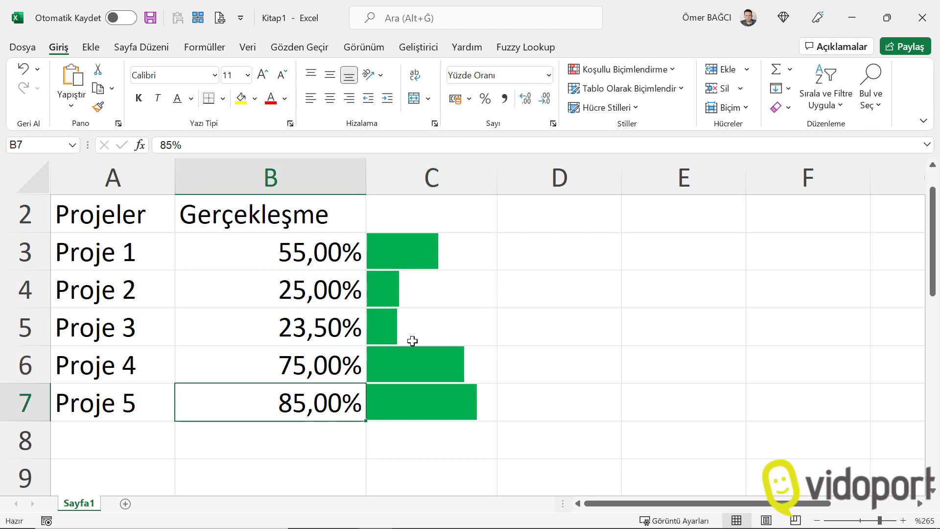
click(482, 366)
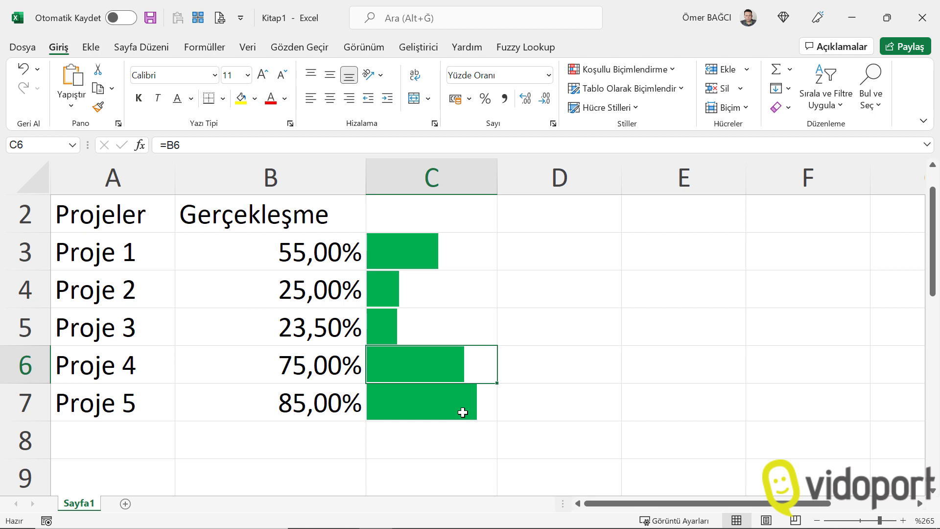
Step: Change Proje 3's value in B5 to 10%, replacing an initial 80% entry
click(306, 301)
click(302, 328)
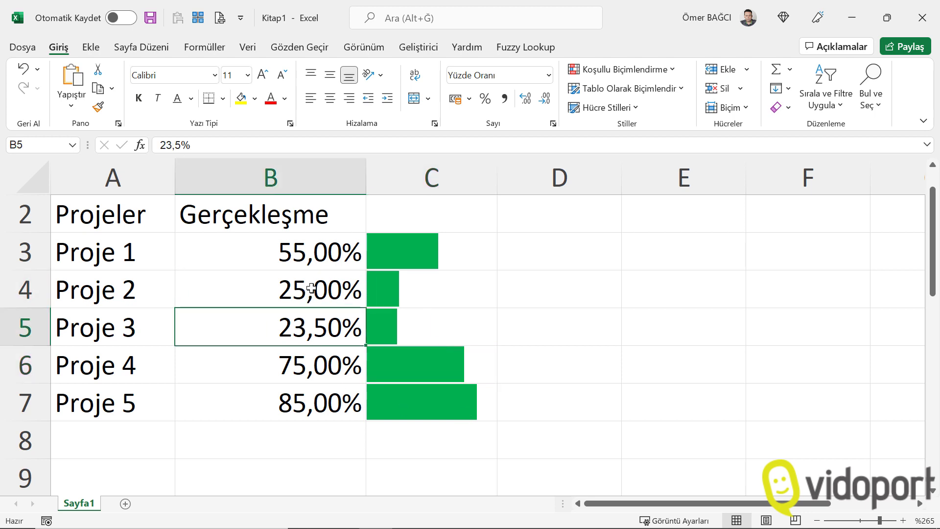
text(80%)
key(Return)
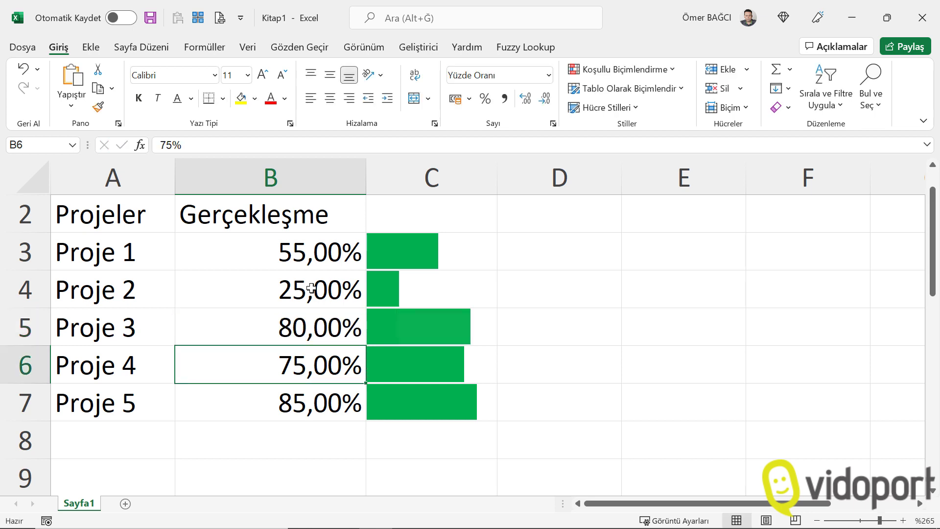
key(Up)
text(10)
key(Return)
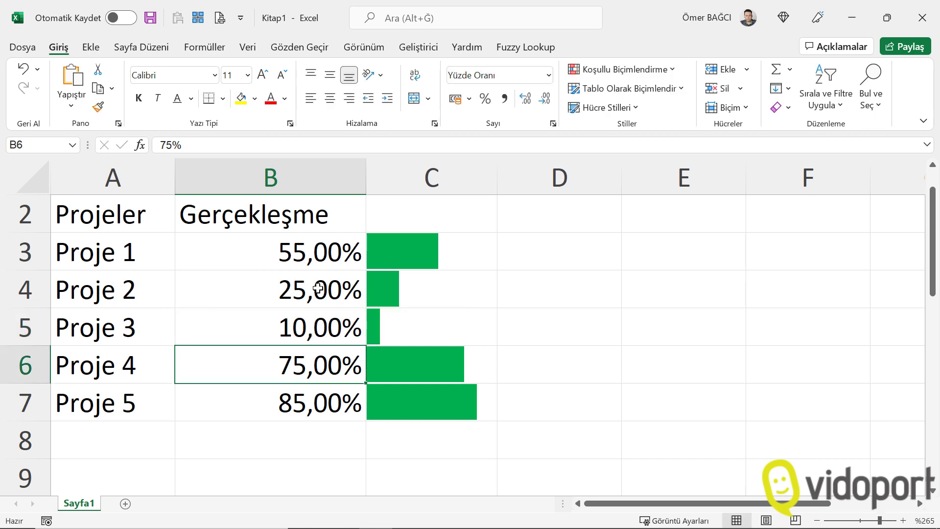
Step: Inspect the resized data bars and their formulas across C3:C7
click(394, 248)
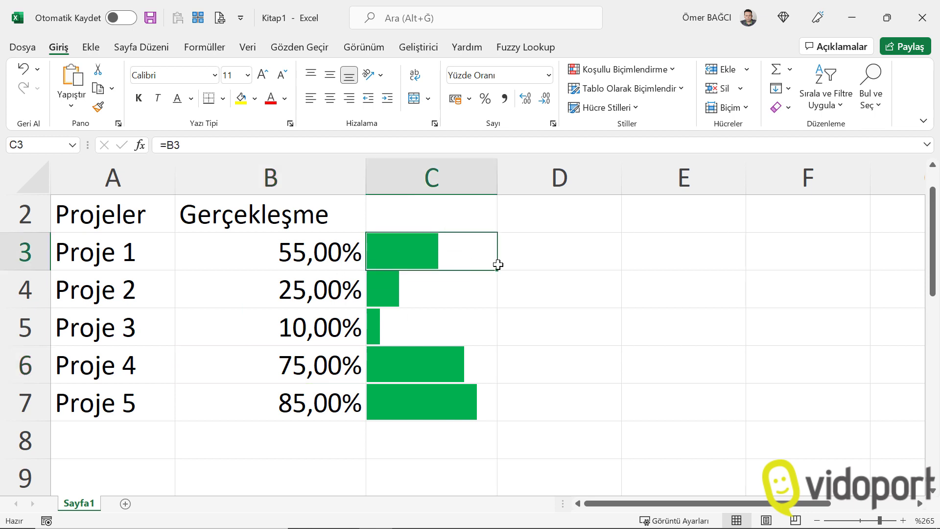
drag(448, 243, 441, 392)
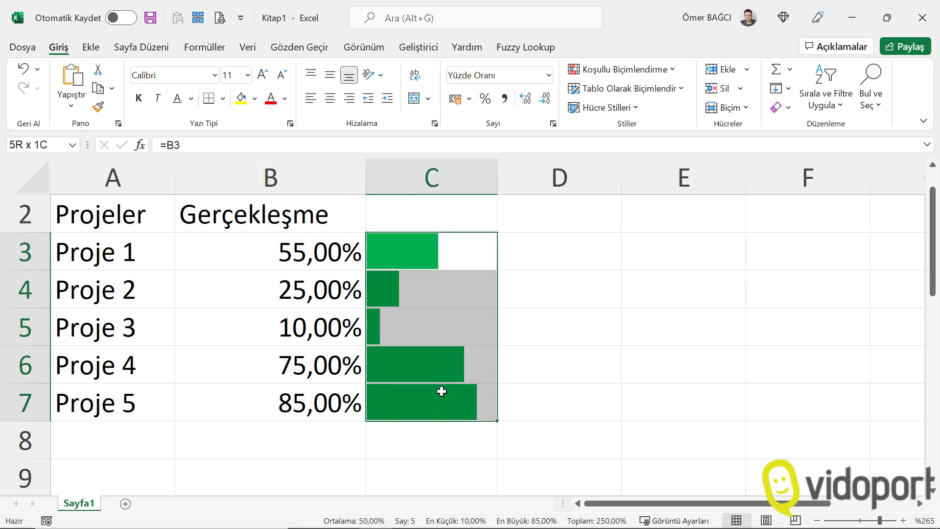
click(422, 365)
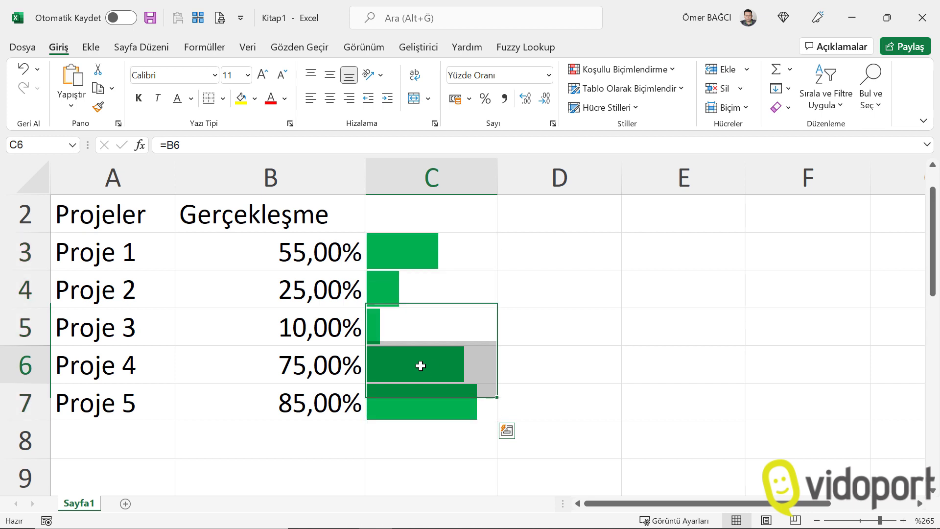
click(300, 274)
click(394, 264)
click(310, 270)
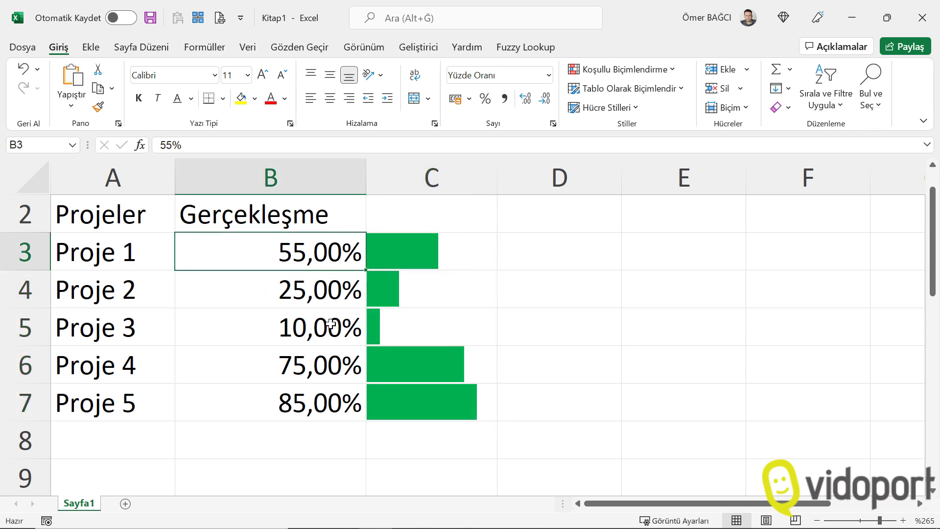
click(331, 324)
click(539, 329)
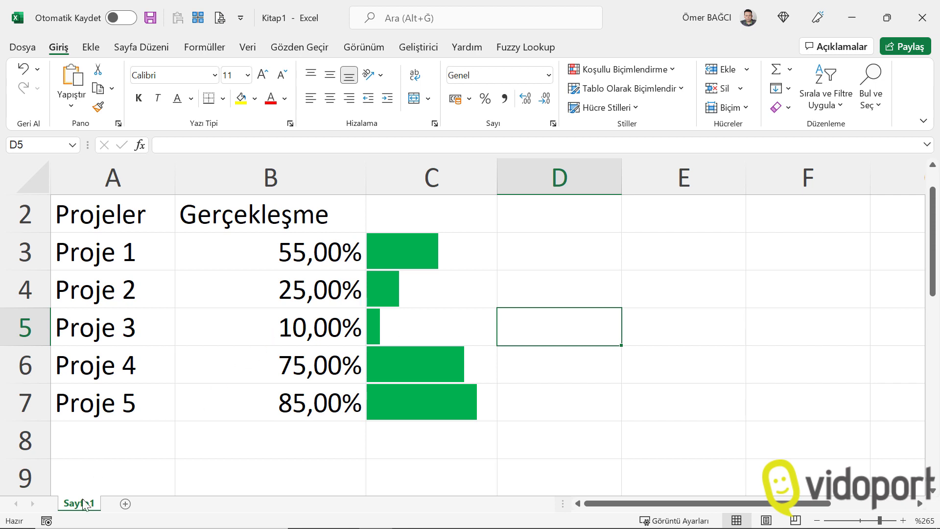
Step: Duplicate Sayfa1 as Sayfa1 (2) and delete columns B through E on the copy
drag(87, 509, 129, 509)
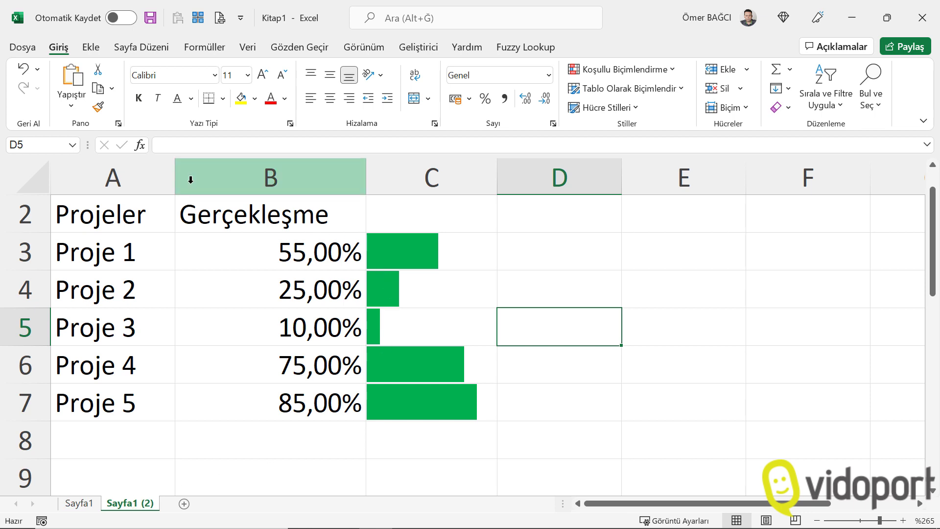
drag(189, 178, 644, 177)
right_click(619, 241)
click(652, 387)
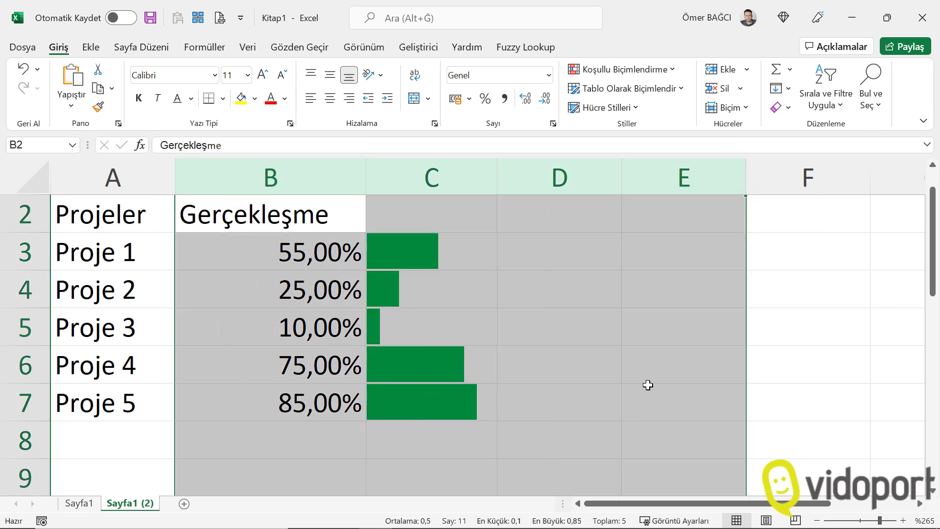
click(141, 253)
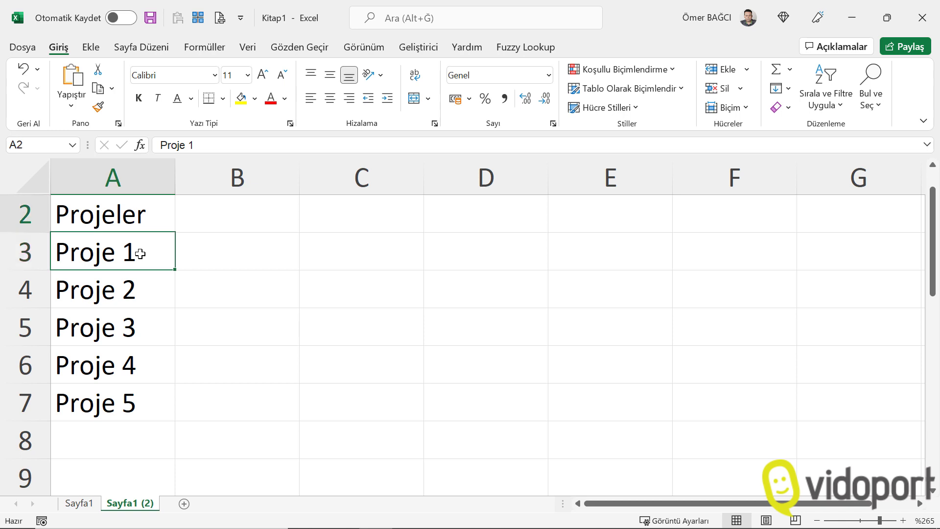
Step: Replace the A2 header with Firmalar and fill Firma 1 through Firma 5 down to A7
key(Up)
text(Firmalar)
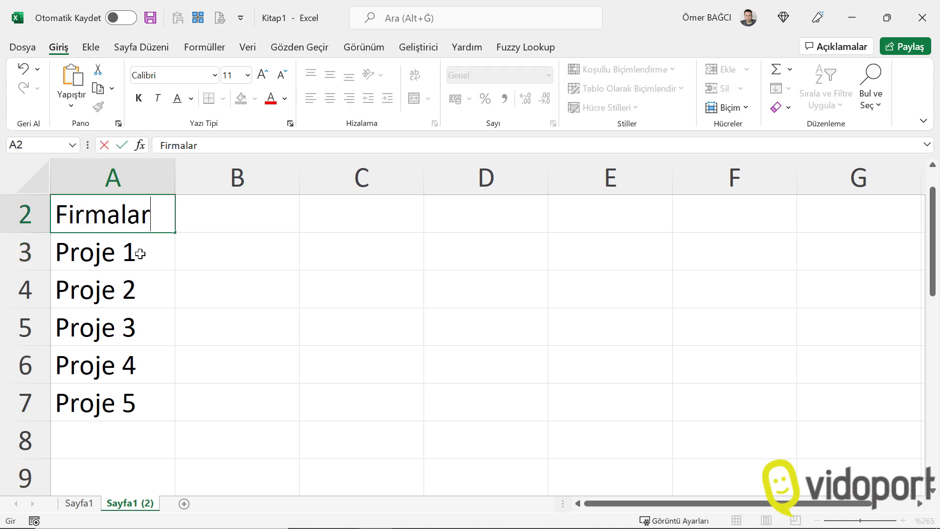
key(Return)
text(Firma )
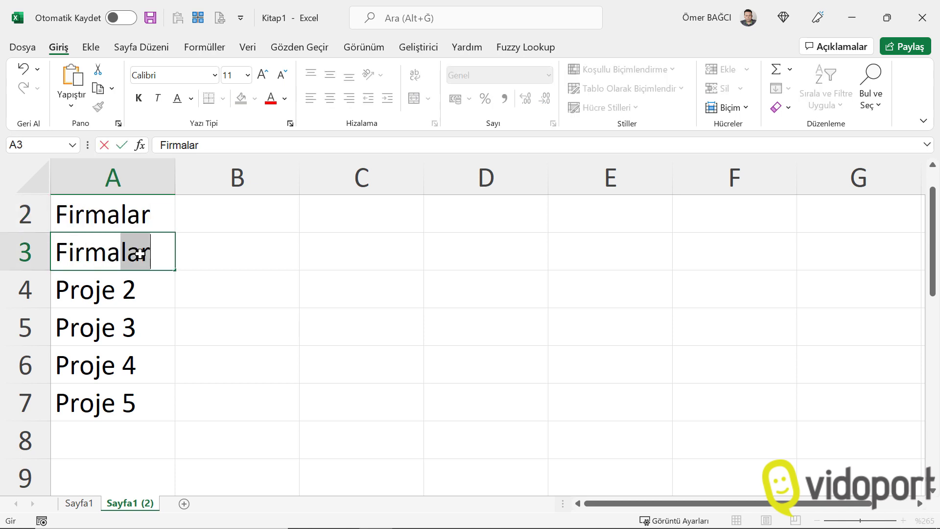
text(1)
key(Return)
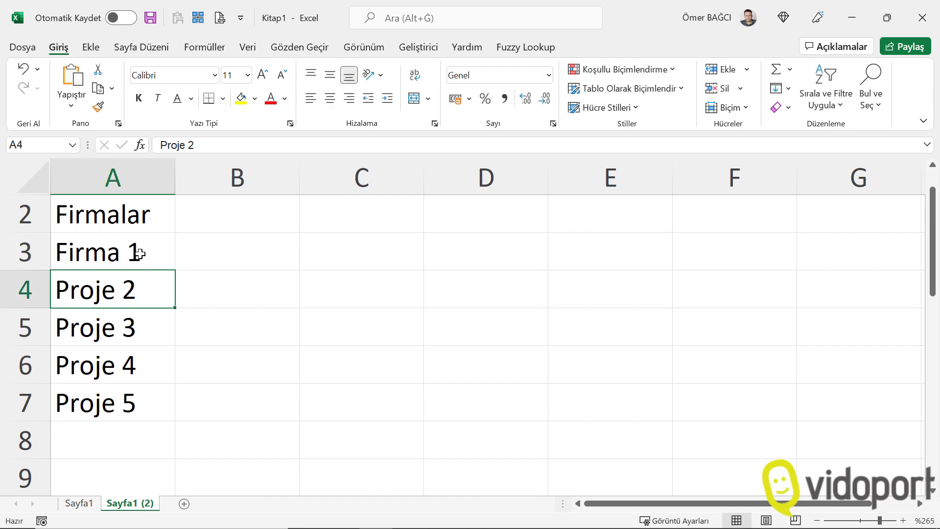
click(139, 253)
drag(178, 270, 161, 409)
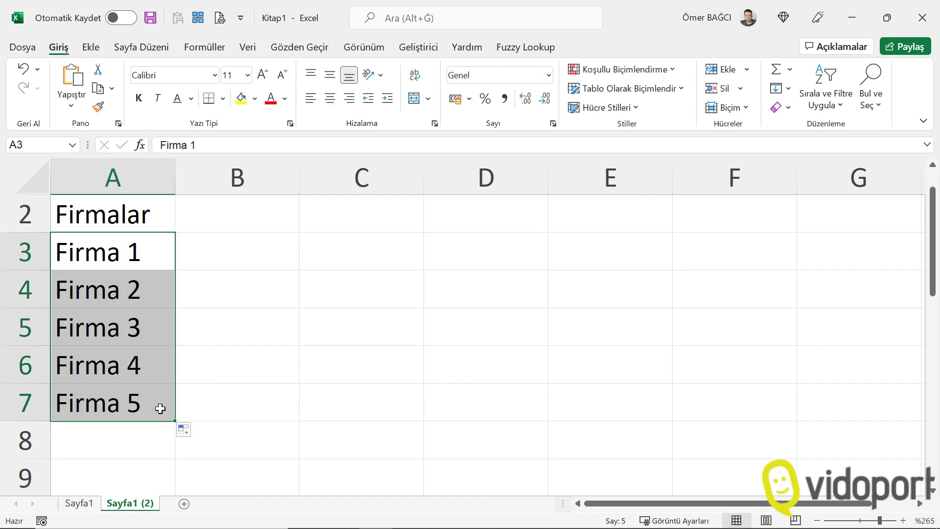
Step: Enter Tutar, Ödenen and Kalan as headers in B2, C2 and D2
click(202, 224)
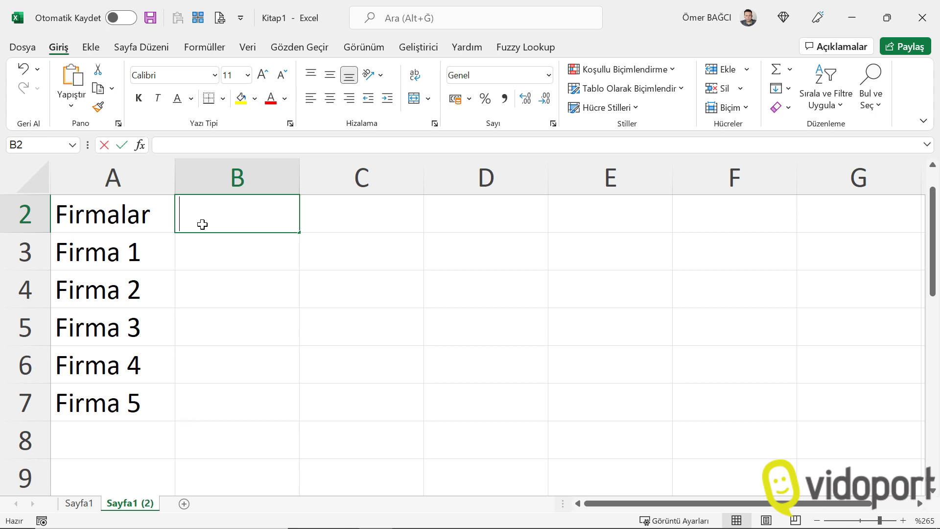
text(Ödem)
key(BackSpace)
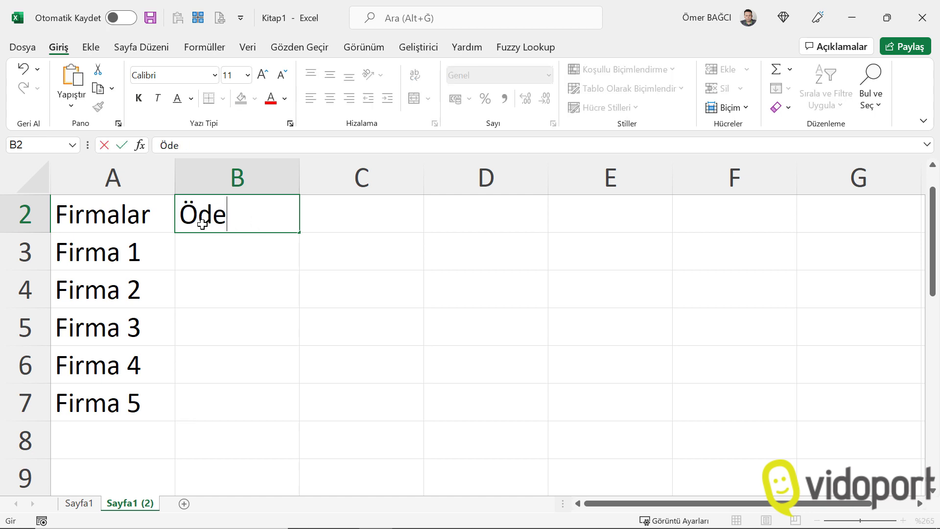
key(BackSpace)
key(BackSpace)
key(BackSpace)
text(Tut)
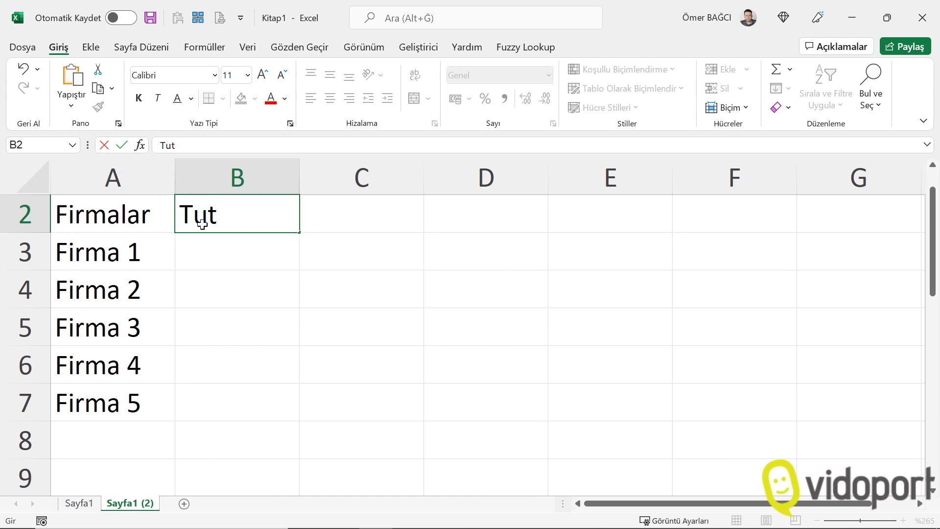
text(ar)
key(Tab)
text(D)
key(BackSpace)
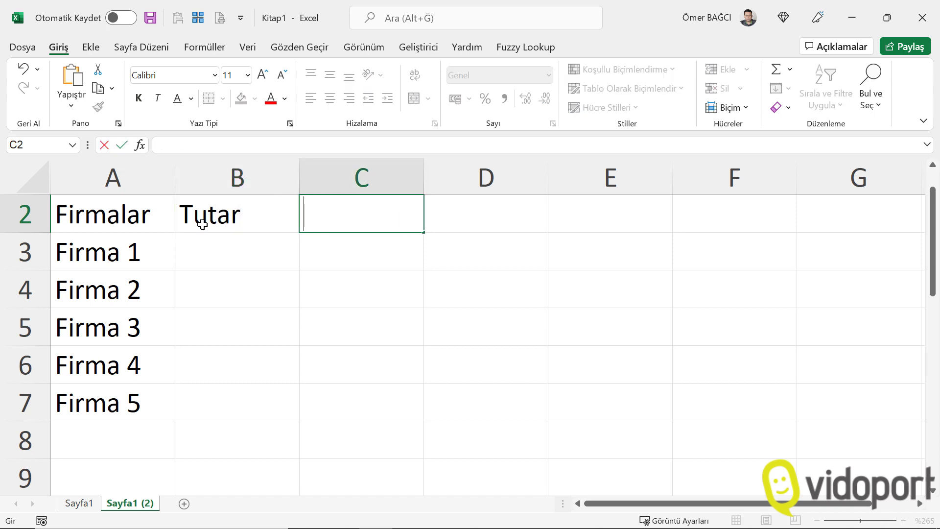
text(Ödenen)
key(Tab)
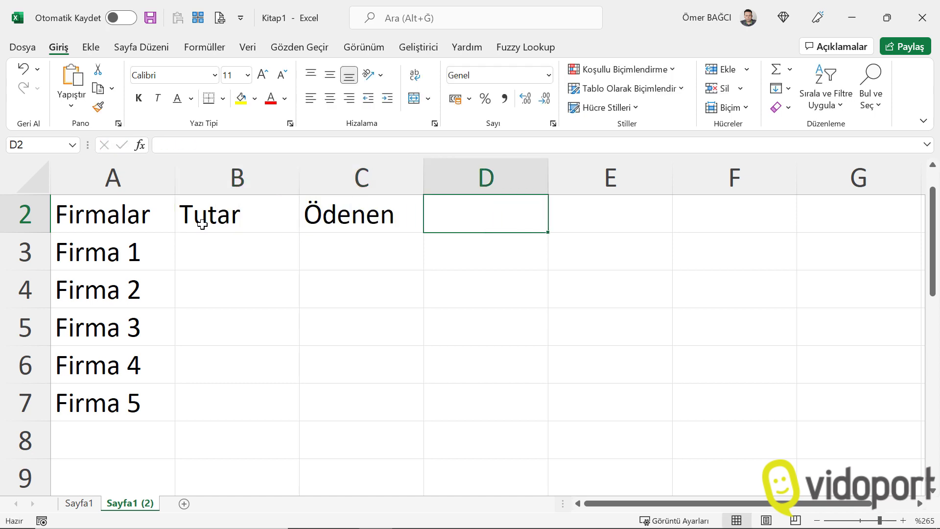
text(Kalan)
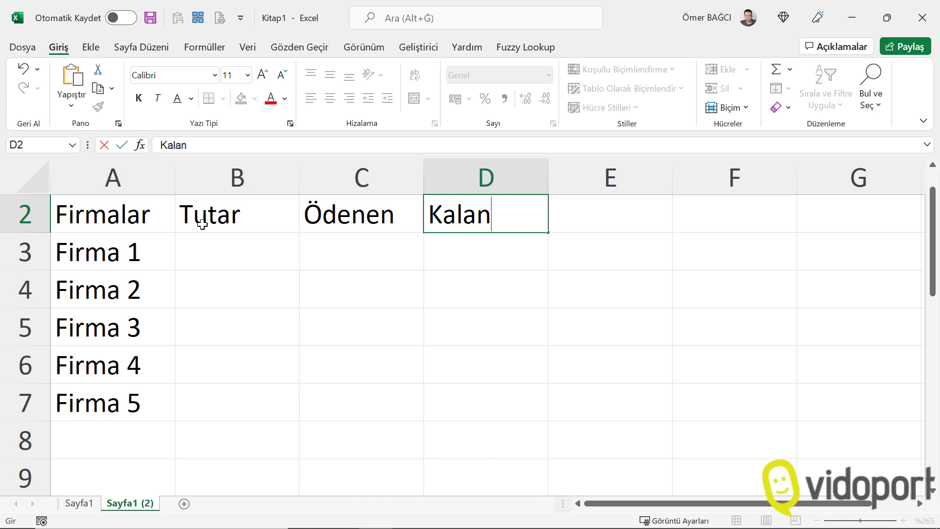
key(Down)
Step: Enter Tutar/Ödenen of 25000/14500 for Firma 1 and 36500/36500 for Firma 2
key(Left)
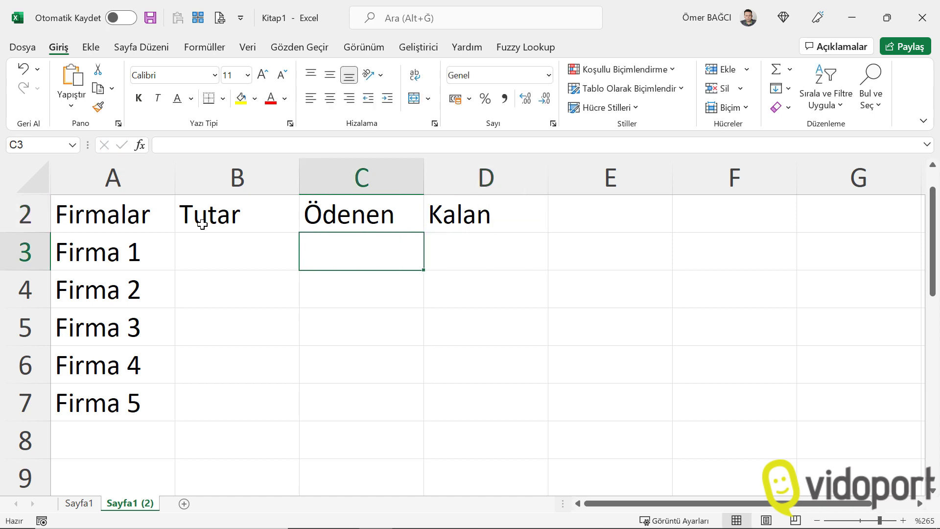
key(Left)
text(2)
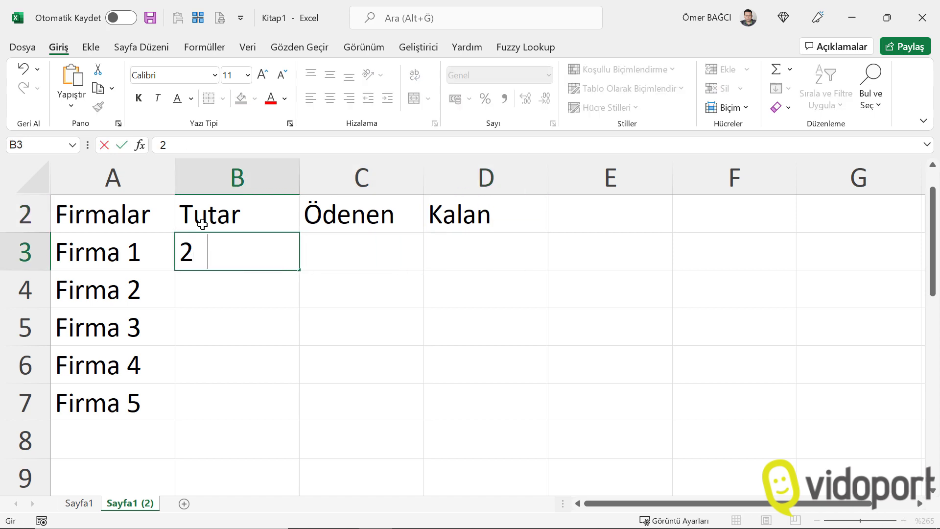
text(5000)
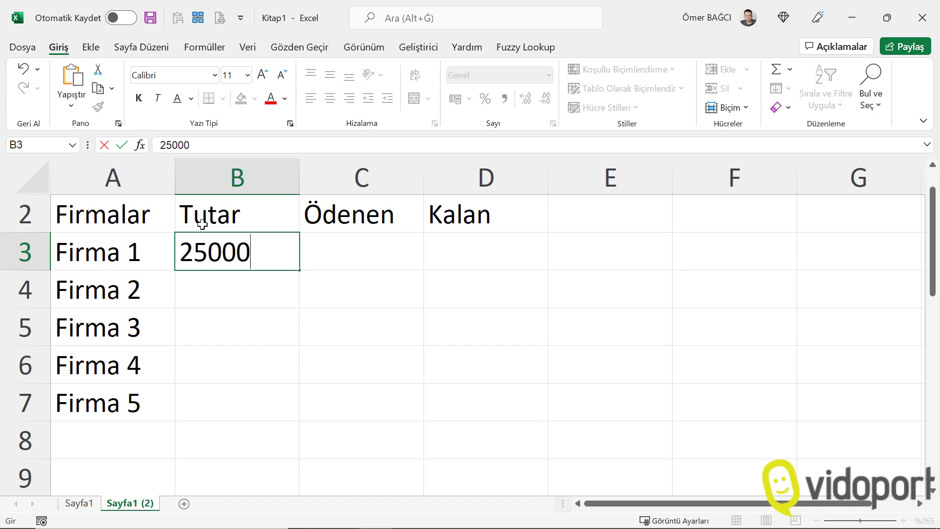
key(Right)
text(14500)
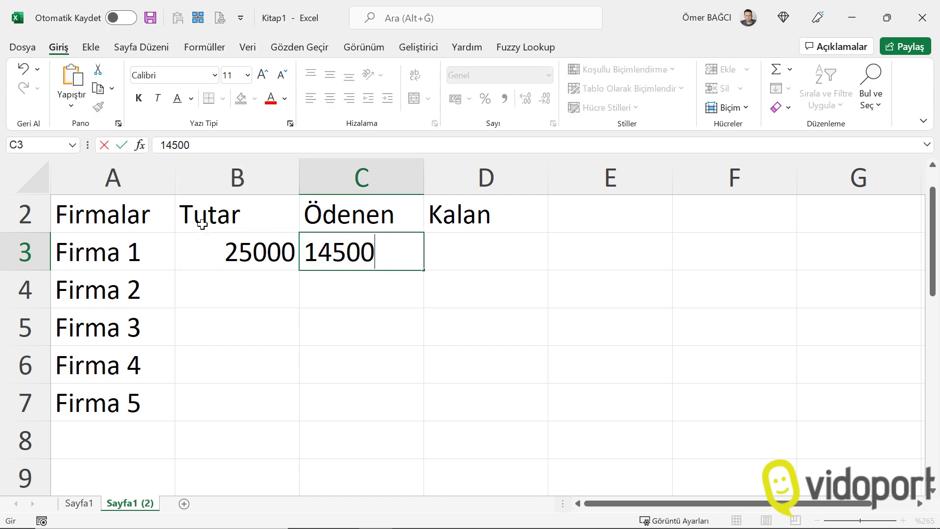
key(Return)
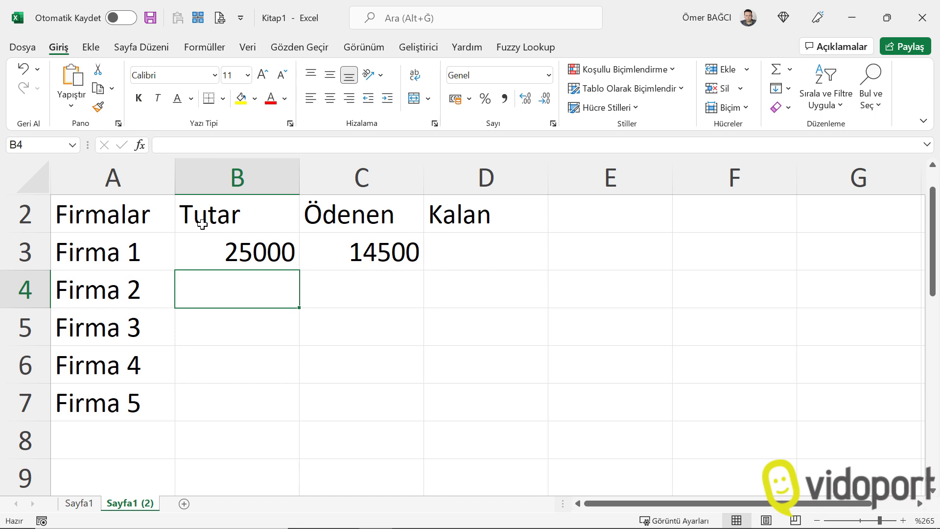
text(36500)
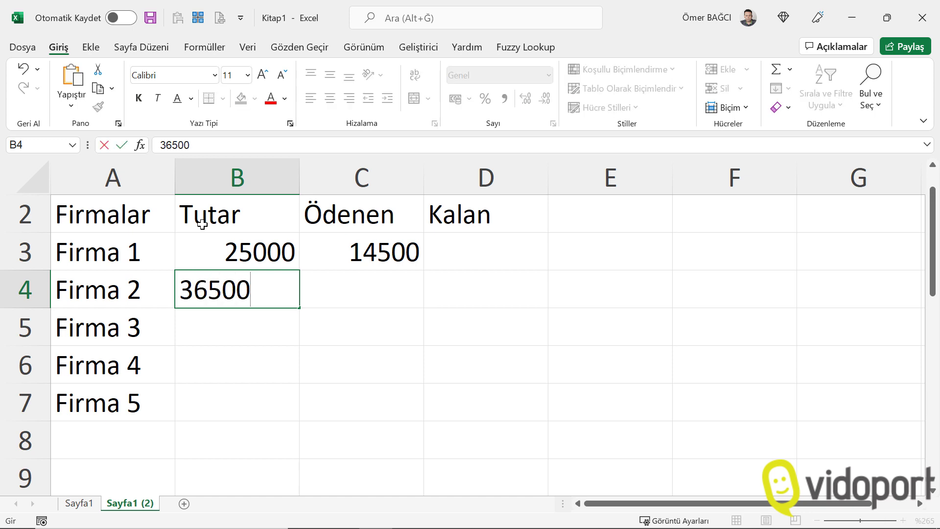
key(Tab)
text(36500)
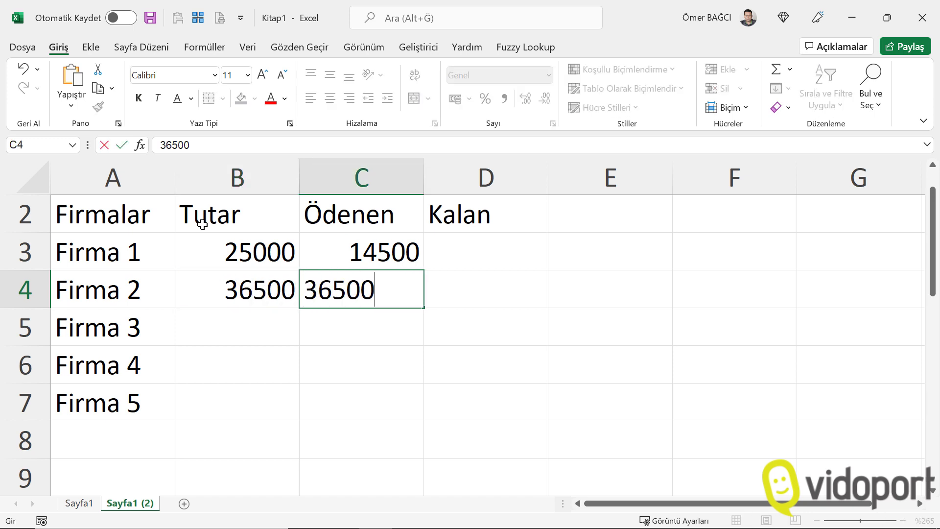
key(Return)
Step: Enter Firma 3's Tutar 147000 and Ödenen 125000, correcting a mistyped payment
text(1)
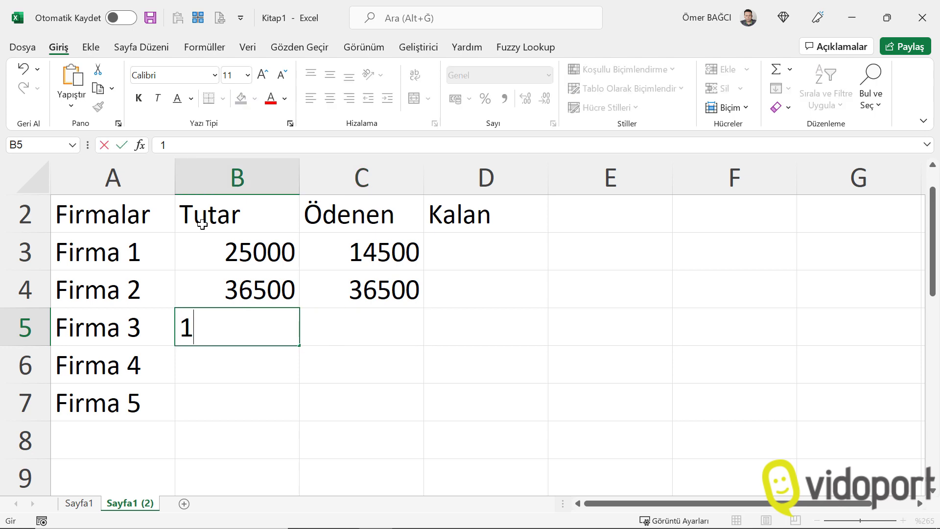
text(47000)
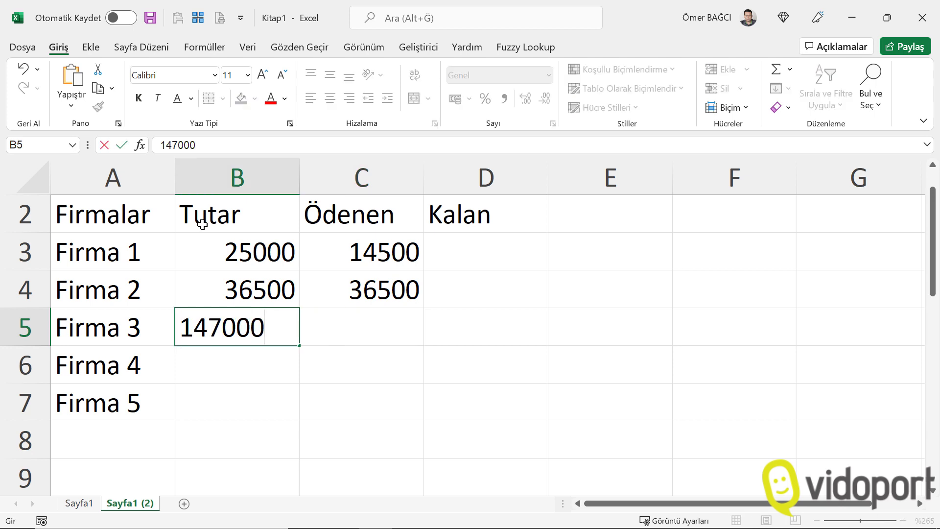
key(Tab)
text(1125)
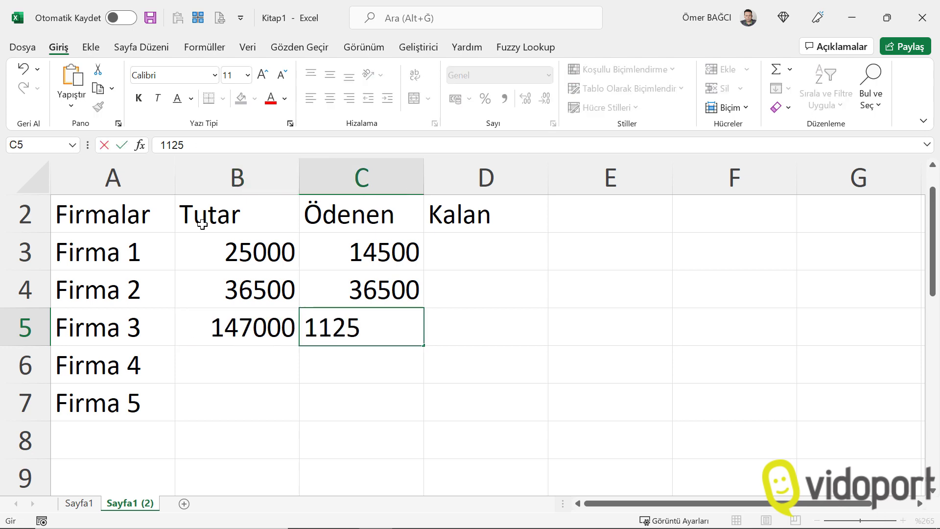
key(BackSpace)
key(BackSpace)
key(BackSpace)
text(25)
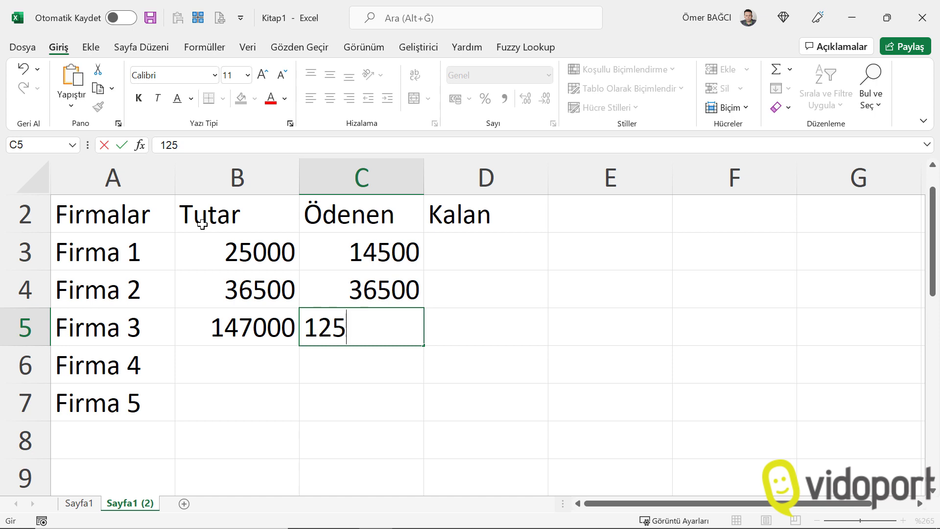
text(0)
key(Return)
key(Up)
text(125)
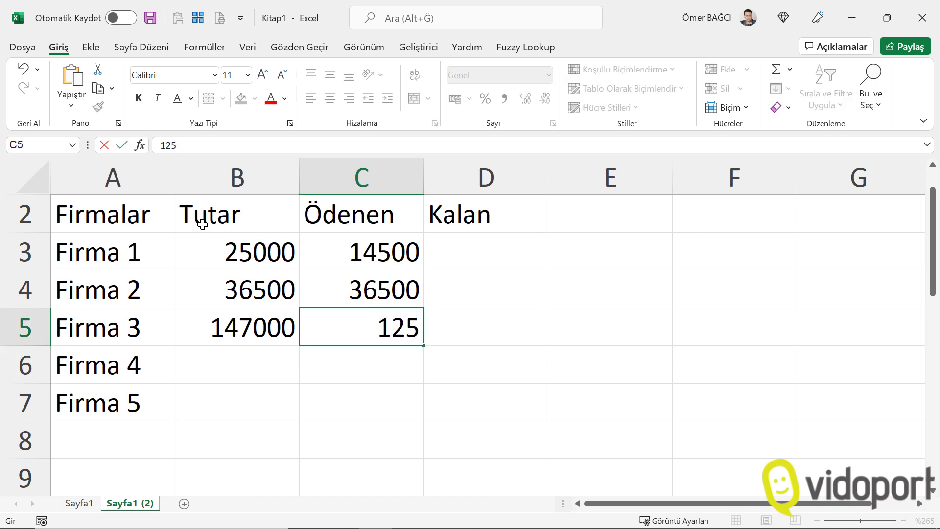
text(000)
key(Return)
Step: Enter Tutar/Ödenen of 150000/120000 for Firma 4 and 36520/34000 for Firma 5
key(Left)
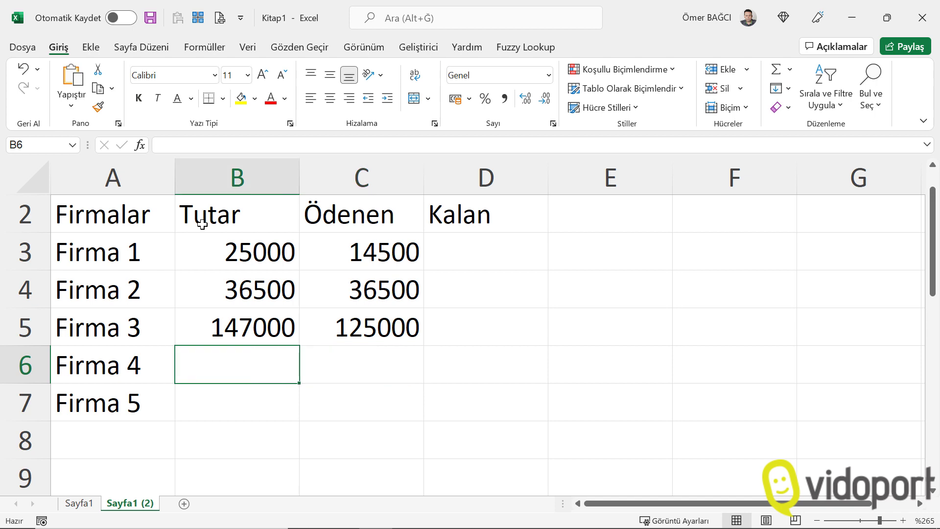
text(15000)
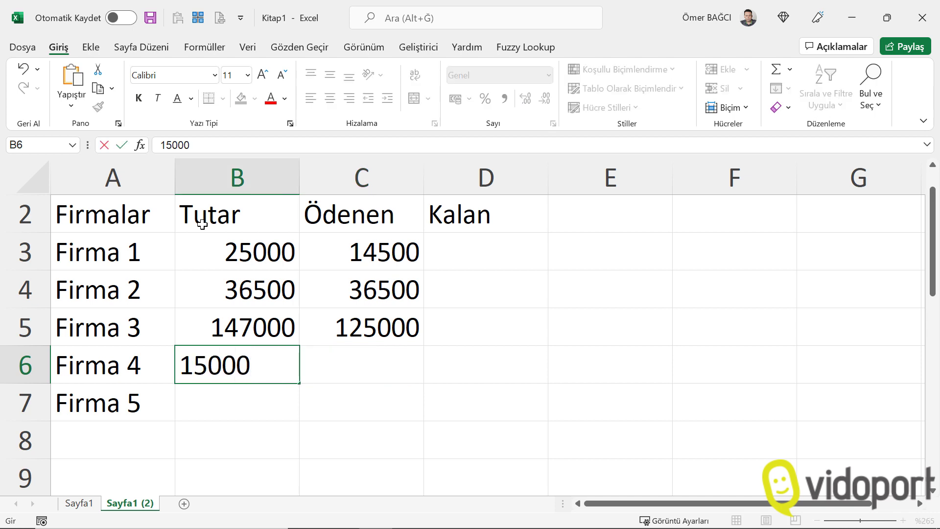
text(0)
key(Right)
text(120)
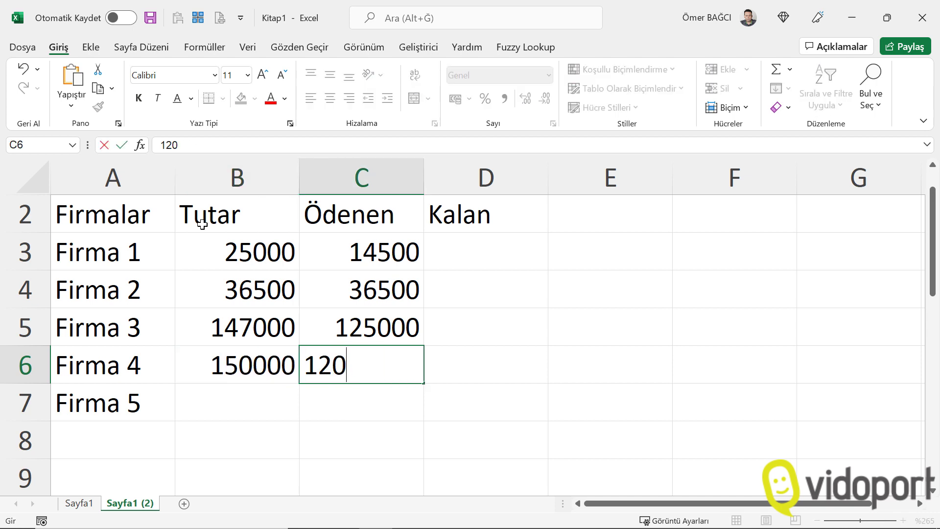
text(000)
key(Return)
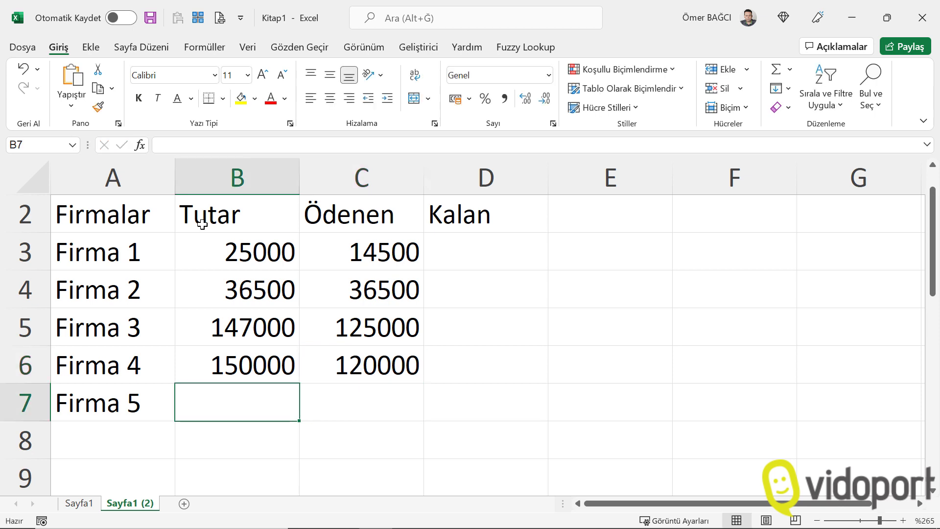
text(36520)
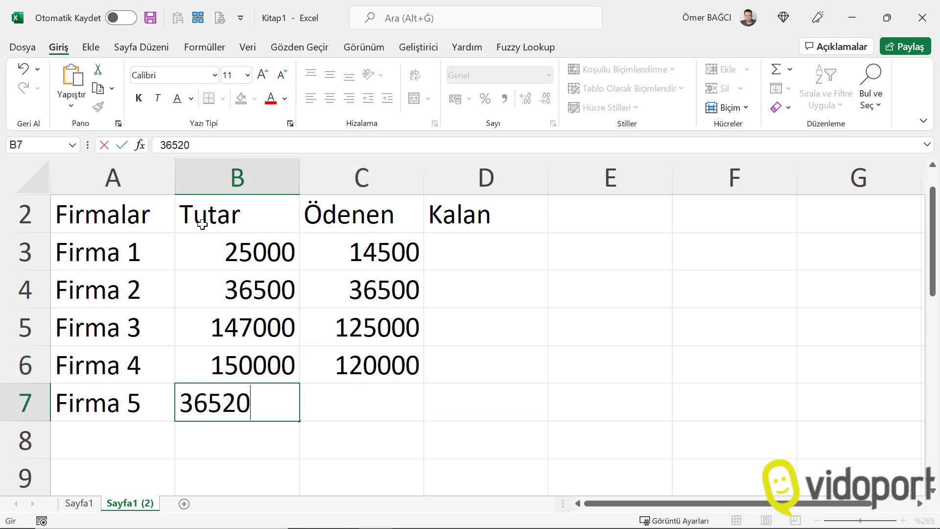
key(Right)
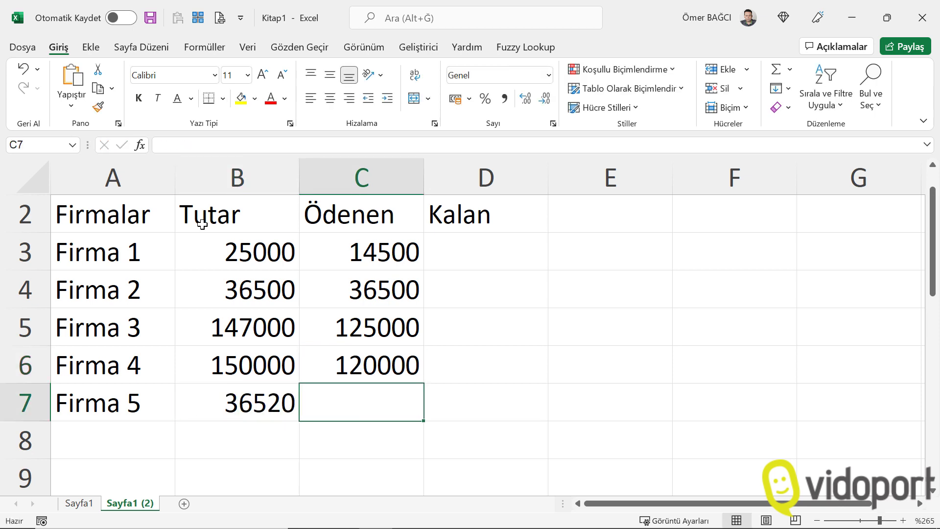
text(34000)
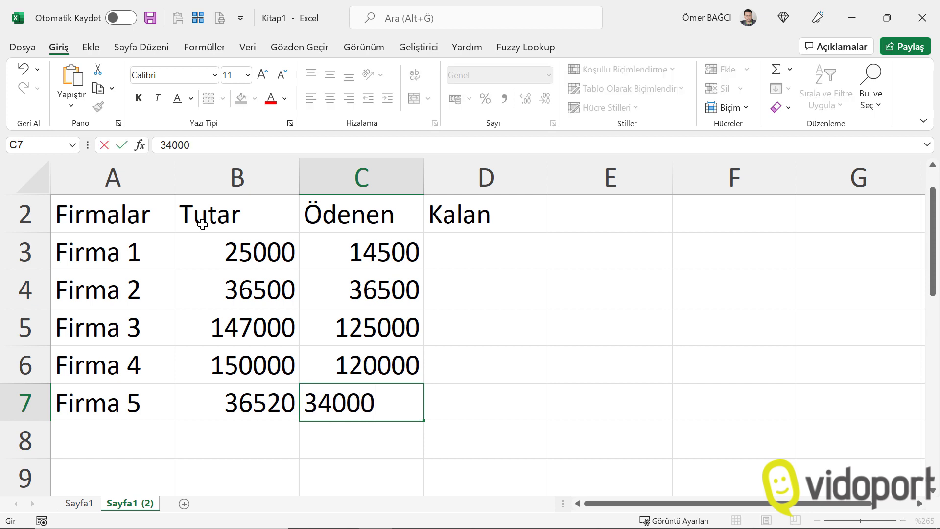
key(Right)
key(Up)
key(Up)
key(Up)
key(Up)
key(Up)
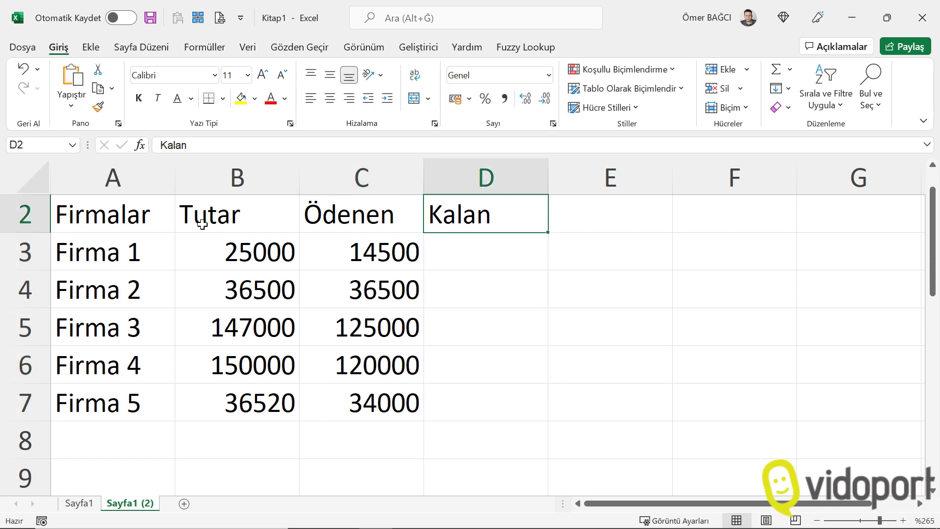
Step: Enter =B3-C3 in D3 and fill the Kalan formula down to D7
key(Down)
text(=)
key(Left)
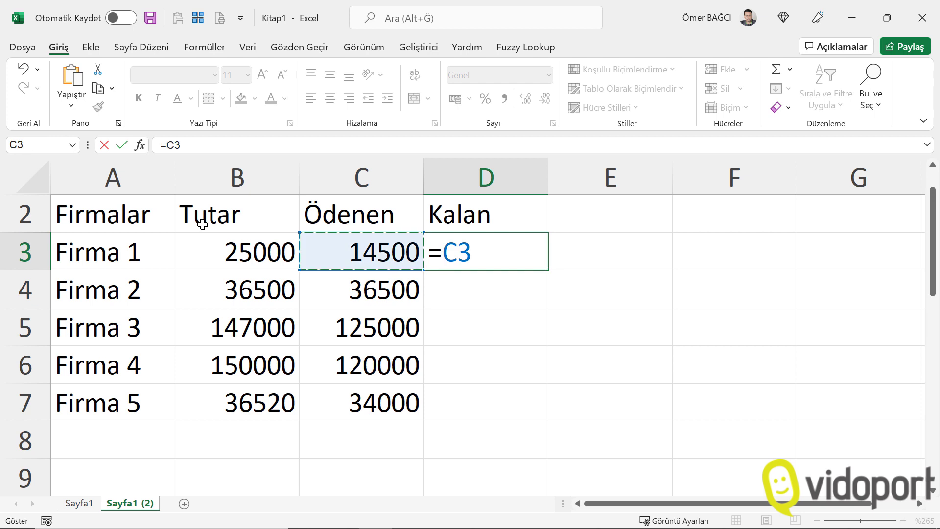
key(Left)
text(-)
key(Left)
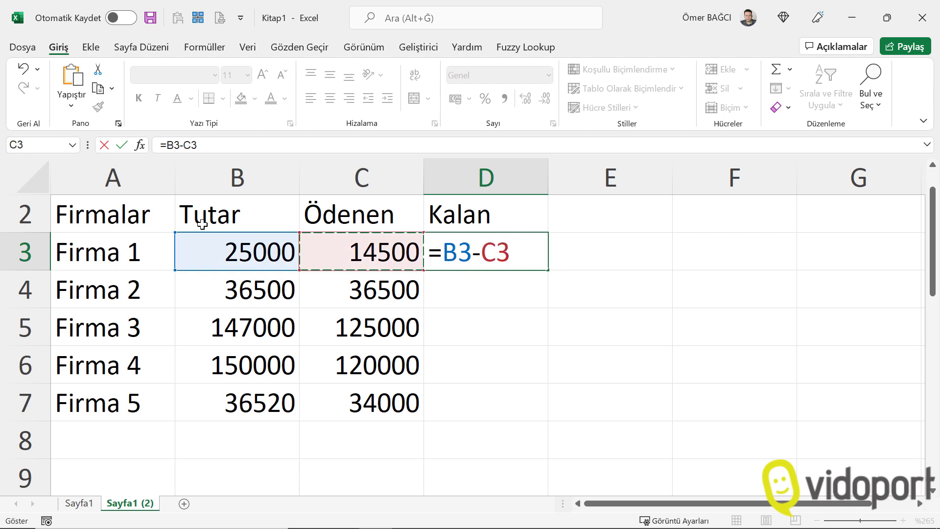
key(Return)
click(500, 252)
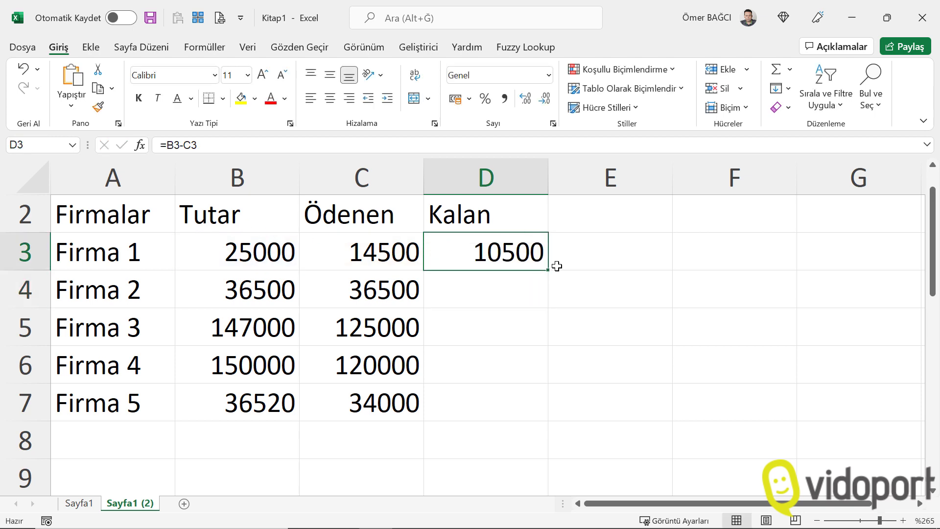
drag(548, 274, 533, 414)
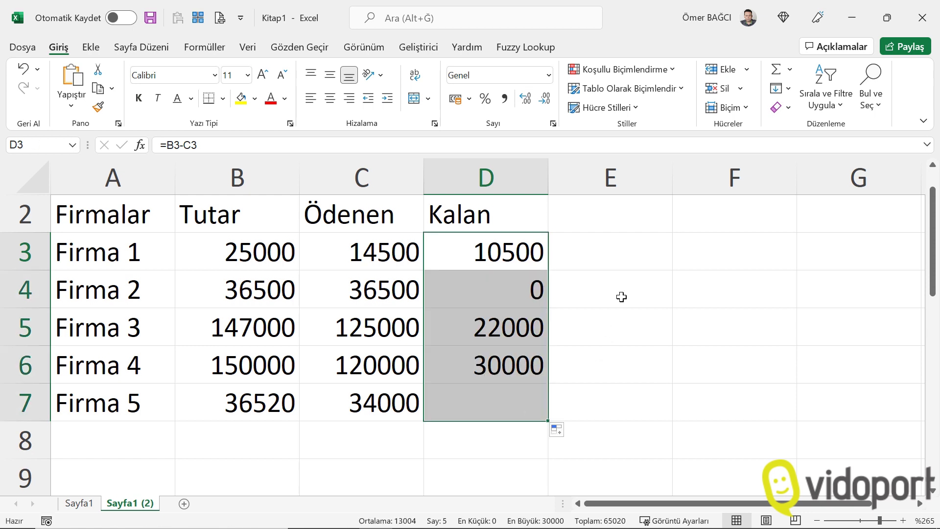
Step: Add a % header in E2 and enter the paid-share formula =C3/B3 in E3
click(603, 218)
text(%)
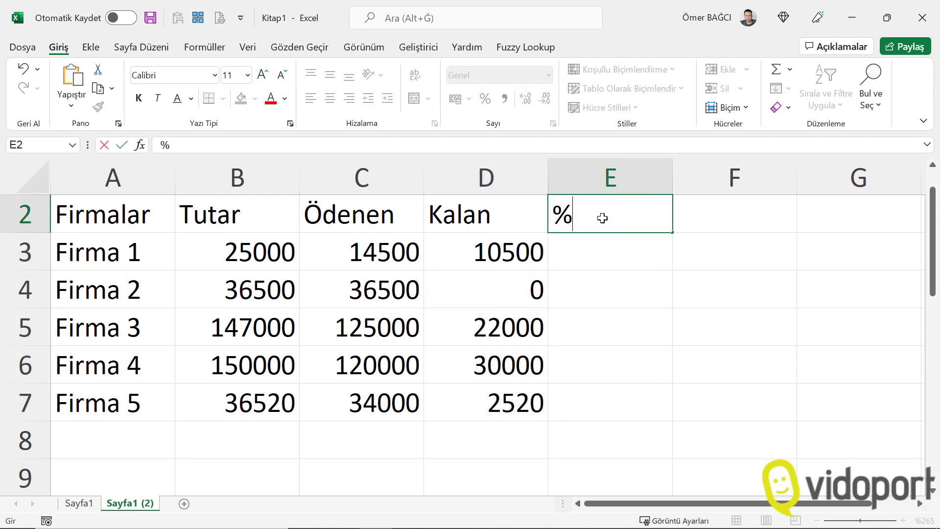
key(Return)
text(=)
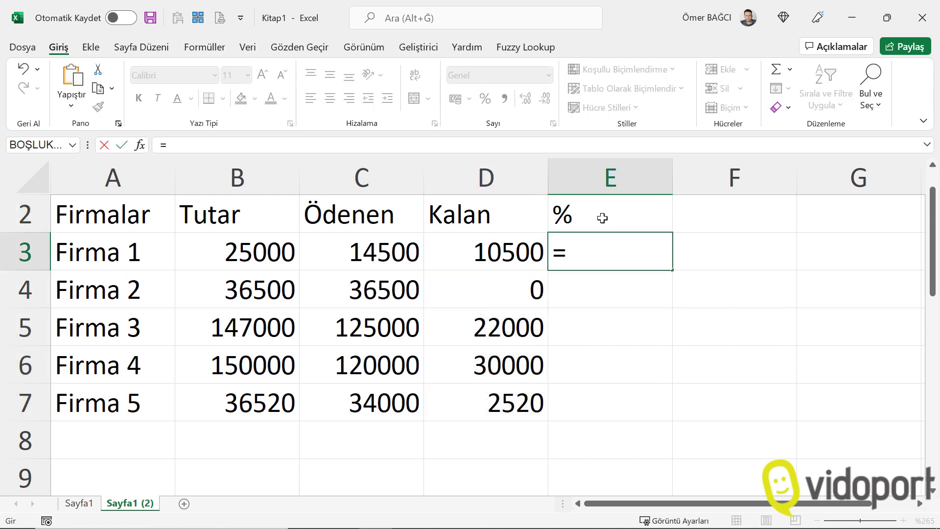
click(364, 251)
text(/)
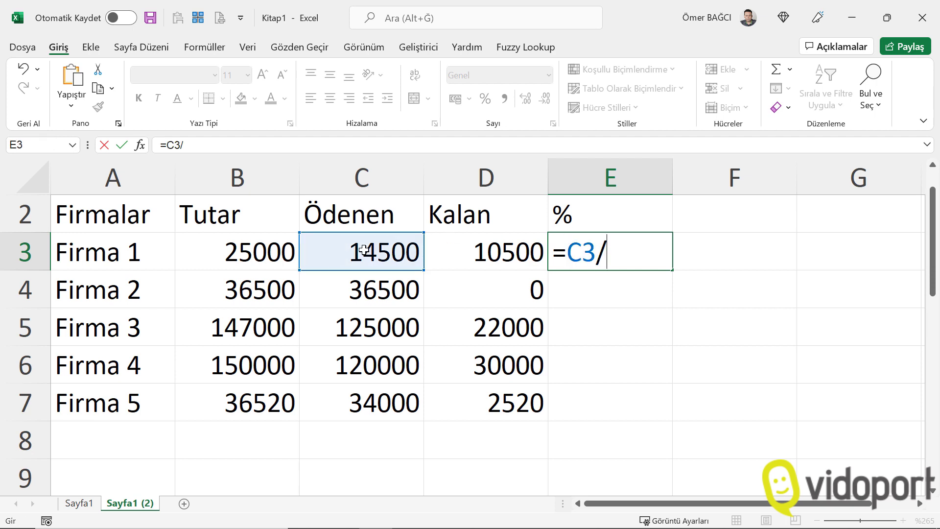
click(210, 261)
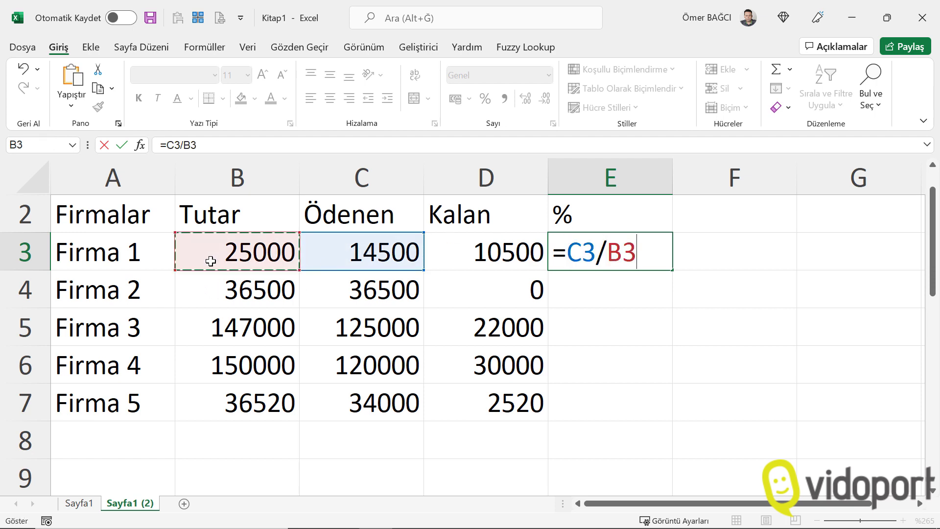
key(Return)
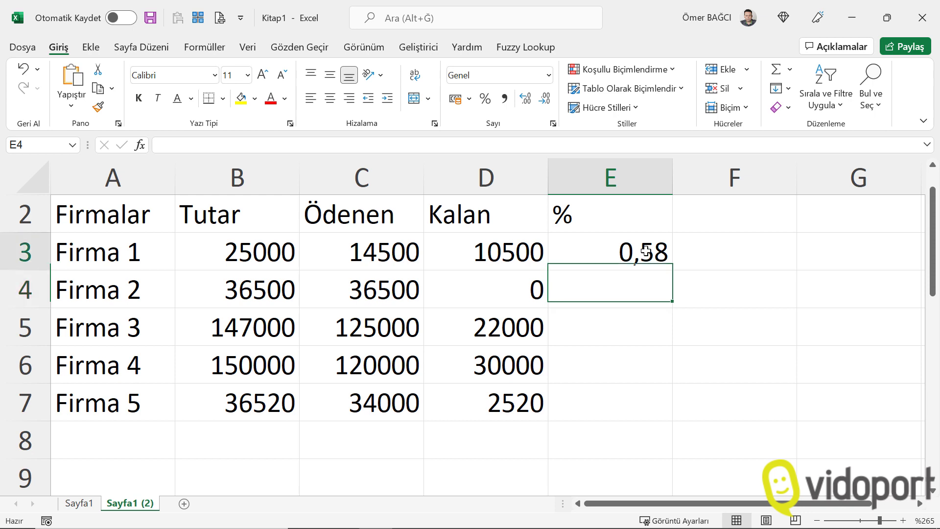
Step: Format E3 as Percentage and fill it down to E7
click(646, 251)
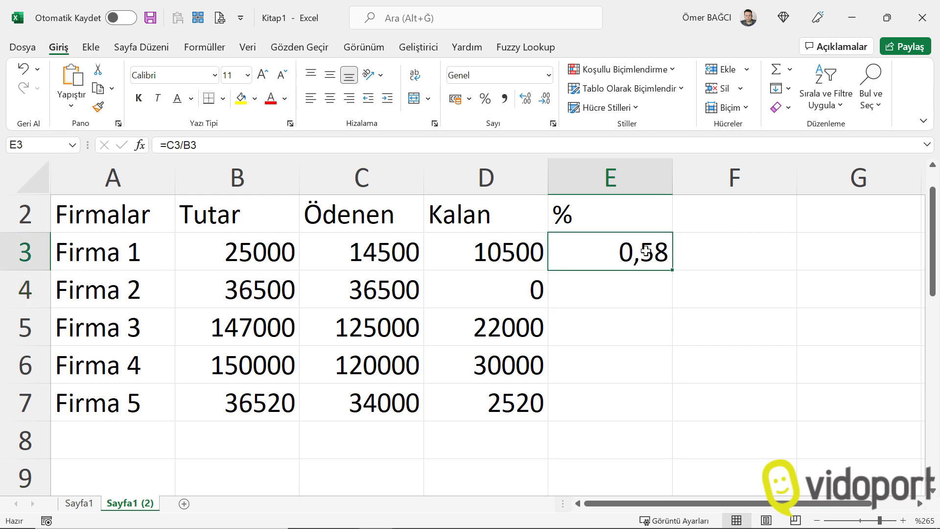
click(549, 75)
click(537, 350)
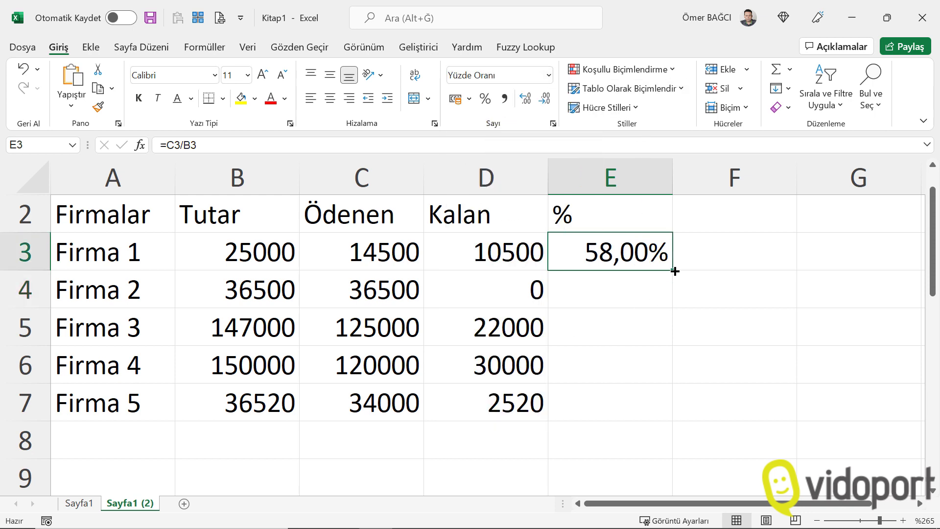
drag(675, 271, 652, 411)
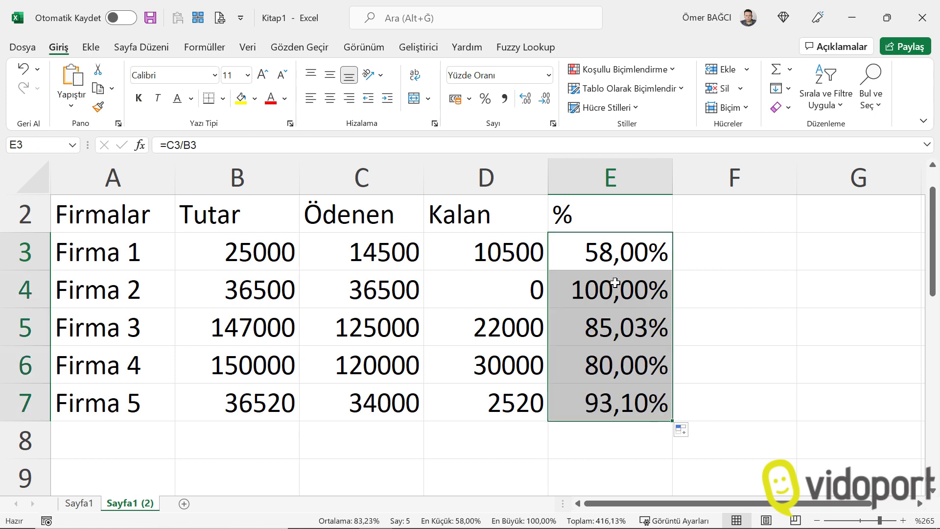
click(720, 253)
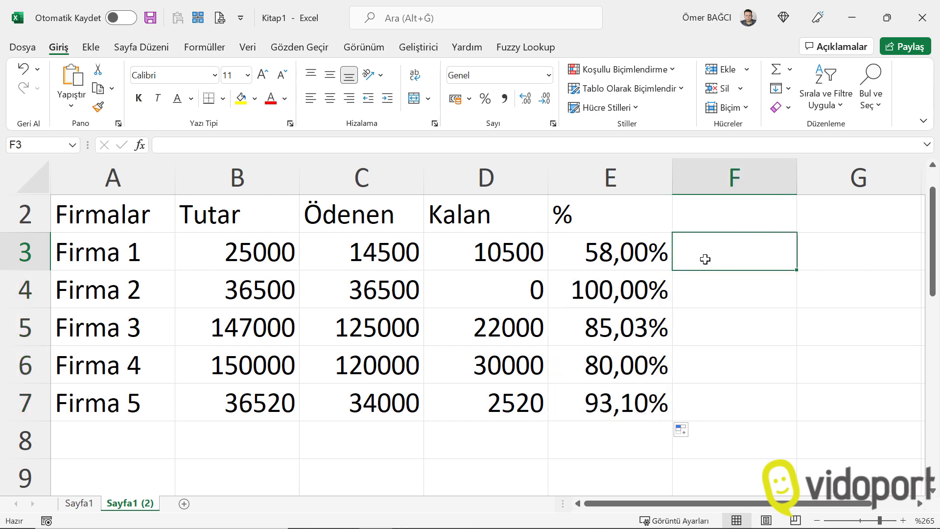
Step: Fill F3:F7 with =E3 to mirror each firm's percentage, and bring up Conditional Formatting
text(=)
click(659, 258)
key(Return)
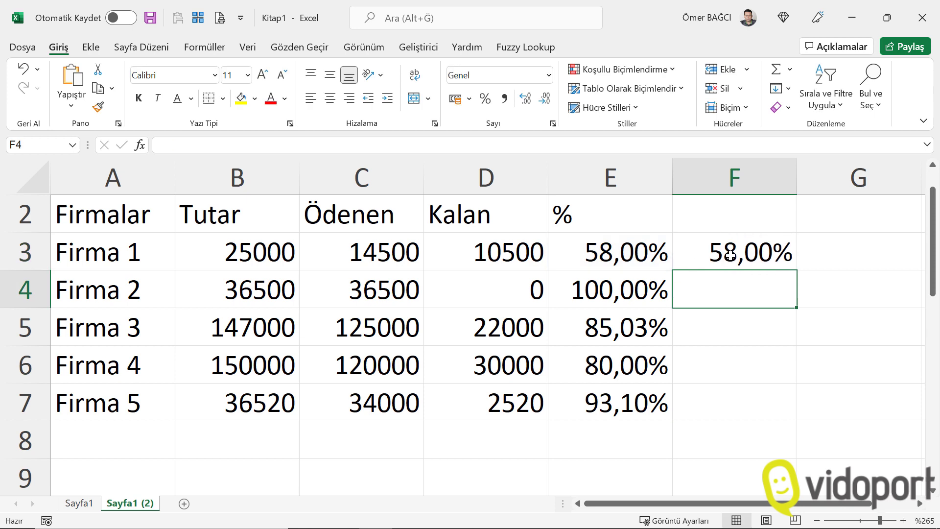
click(731, 255)
drag(794, 267, 792, 408)
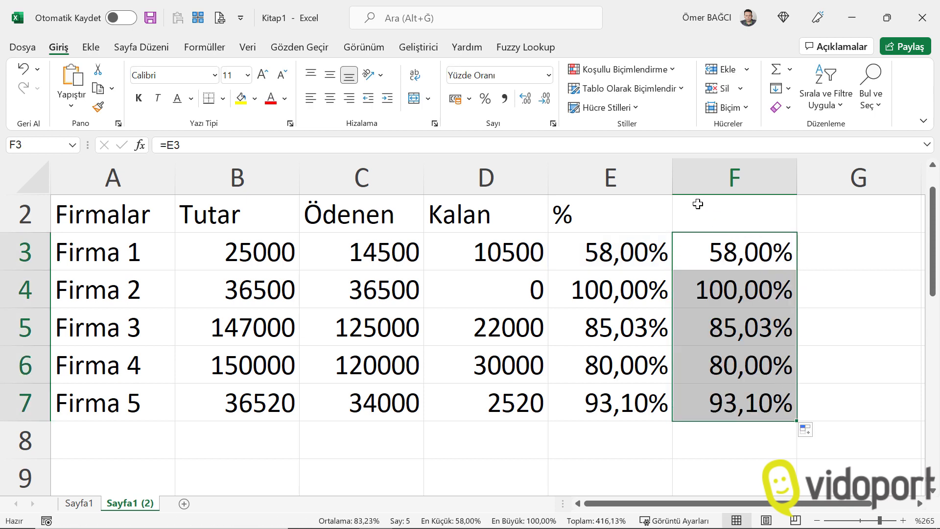
click(652, 73)
mouse_move(647, 169)
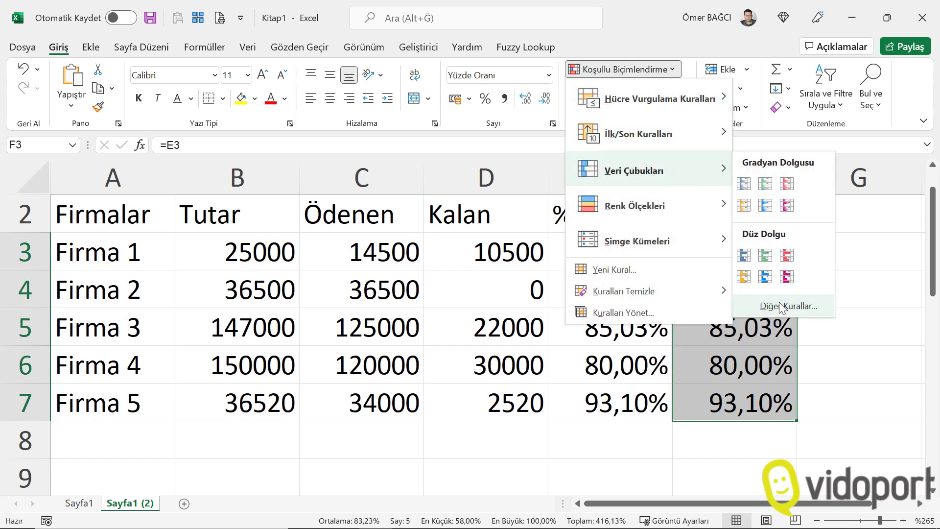
Step: Add a green, bar-only data bar rule to F3:F7 with the maximum fixed at Number 1
click(788, 305)
click(643, 224)
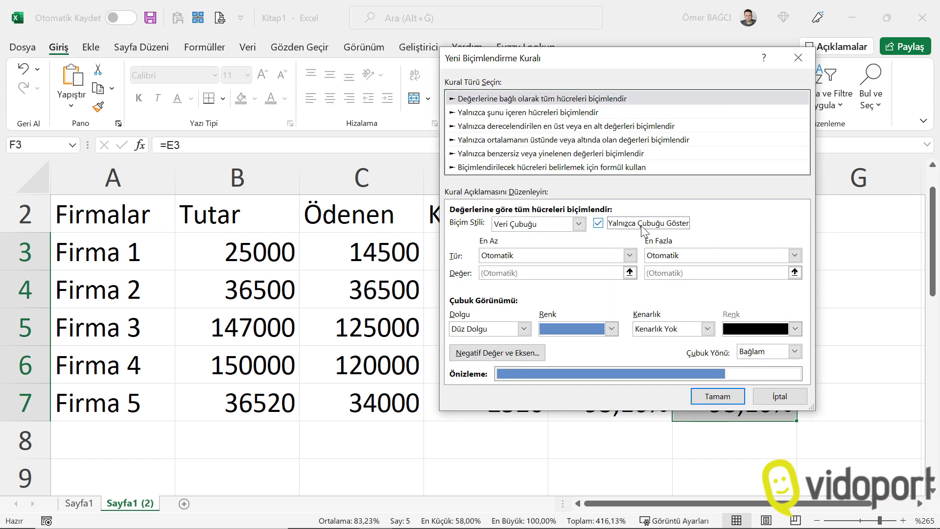
click(669, 256)
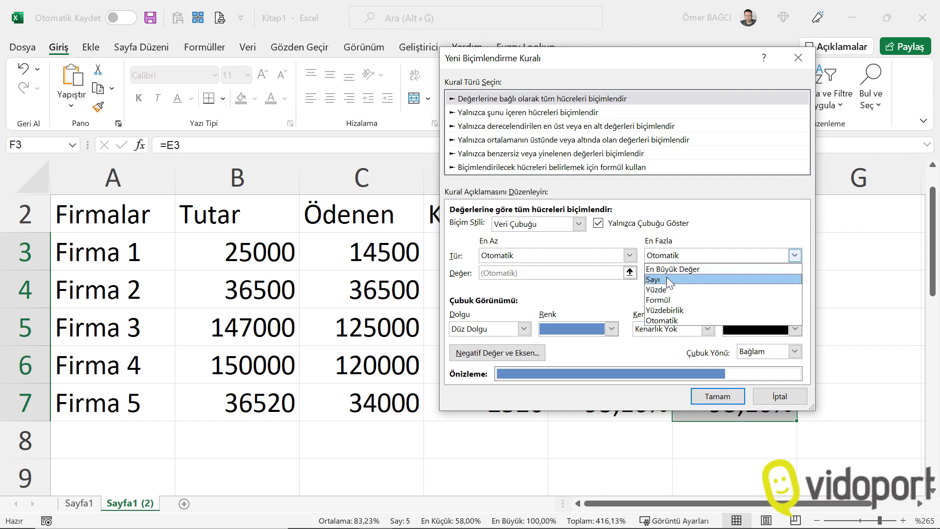
click(666, 277)
click(674, 274)
text(1)
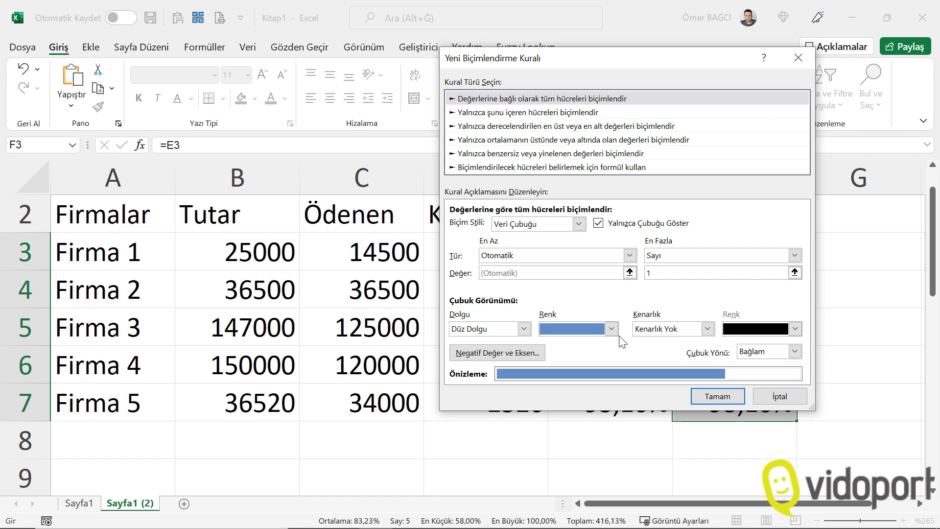
click(611, 329)
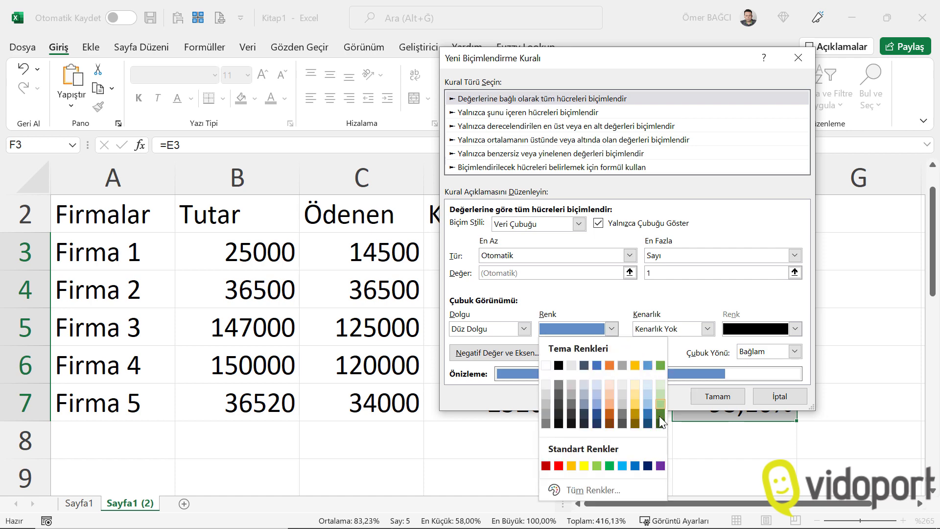
click(610, 466)
click(717, 397)
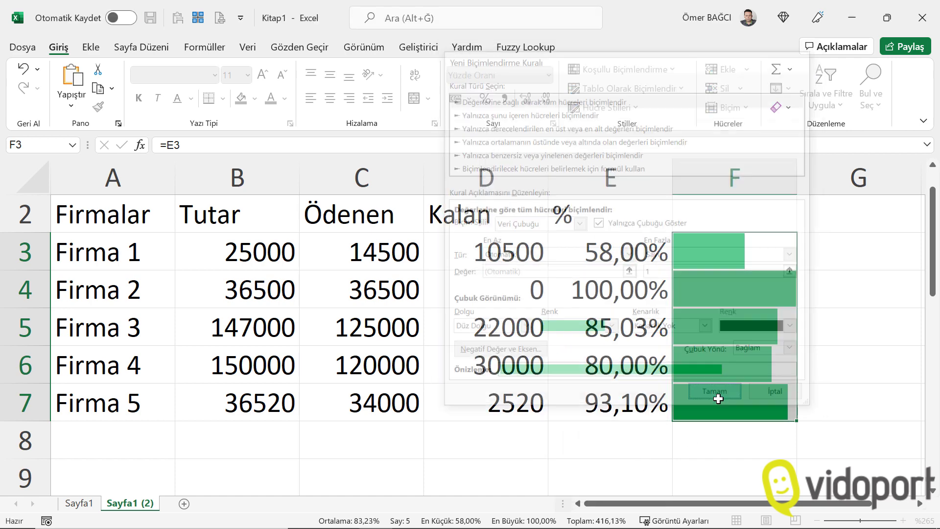
click(720, 329)
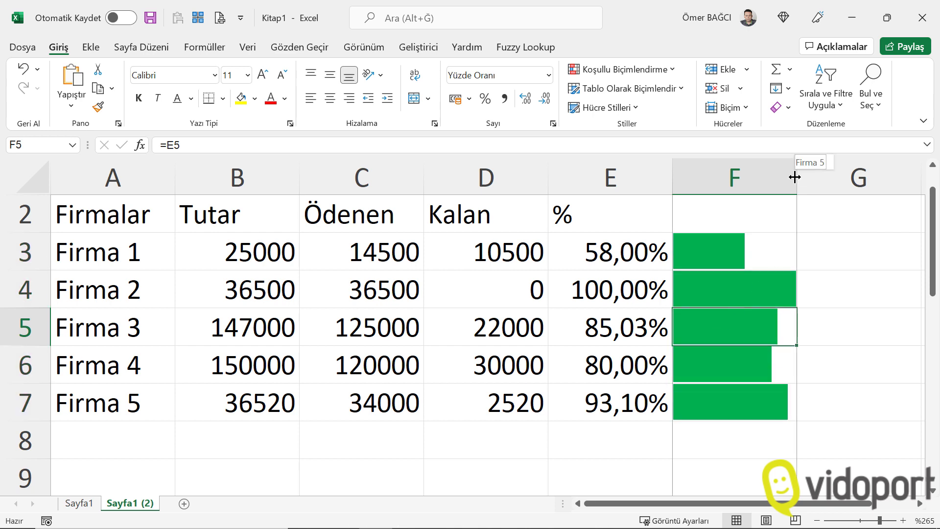
Step: Widen column F and enter 47000 as Firma 3's paid amount in C5
drag(795, 178, 806, 177)
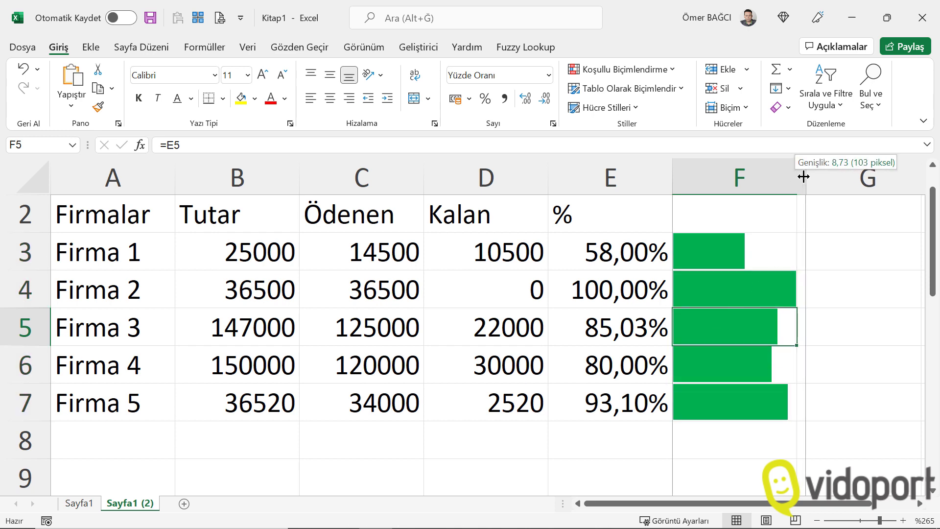
click(409, 329)
text(4700)
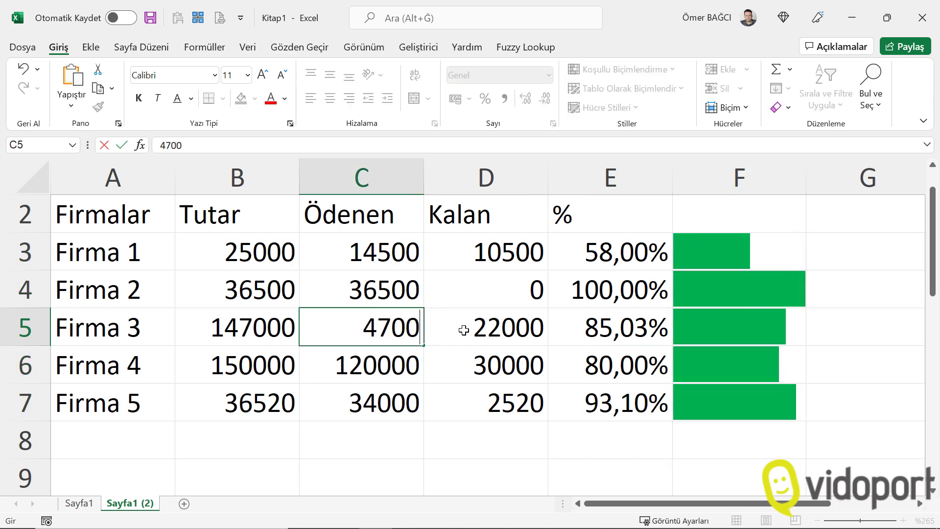
text(0)
key(Return)
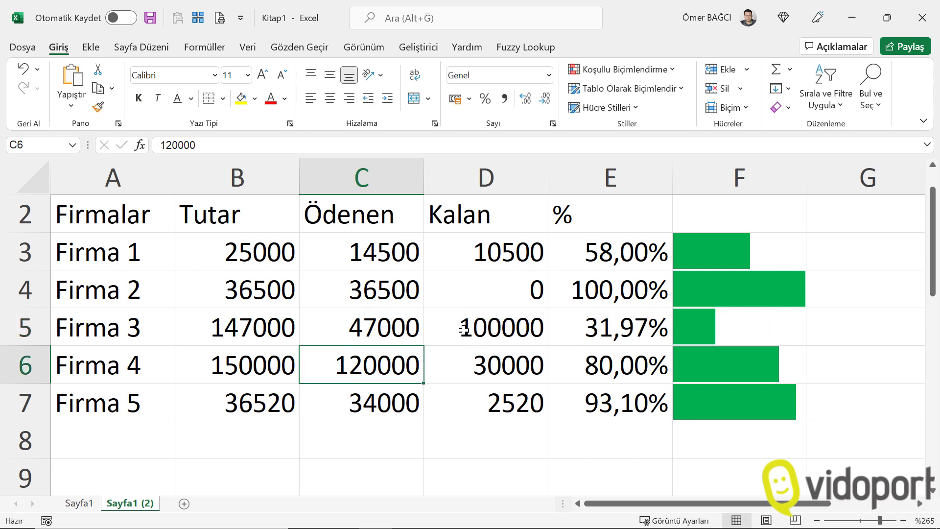
click(667, 328)
click(743, 330)
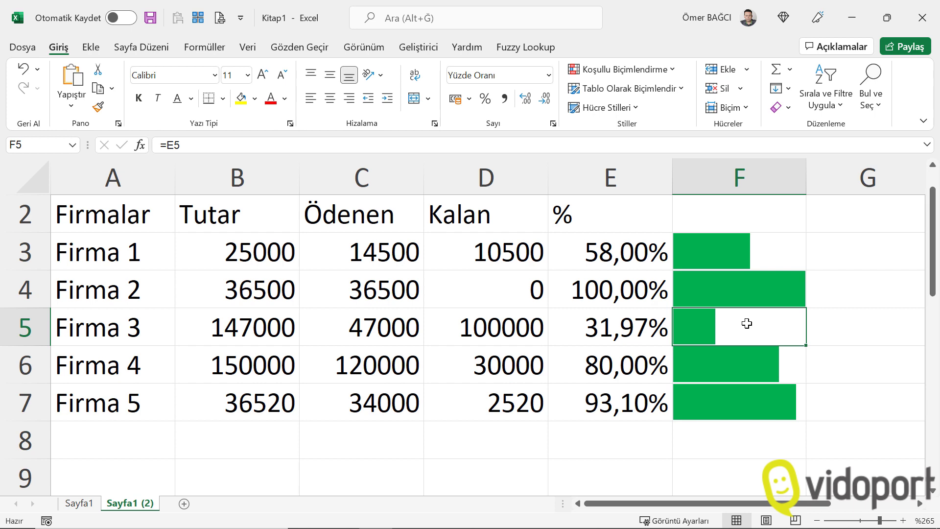
Step: Give the bar cells F3:F7 a light grey fill and All Borders
drag(776, 245, 780, 399)
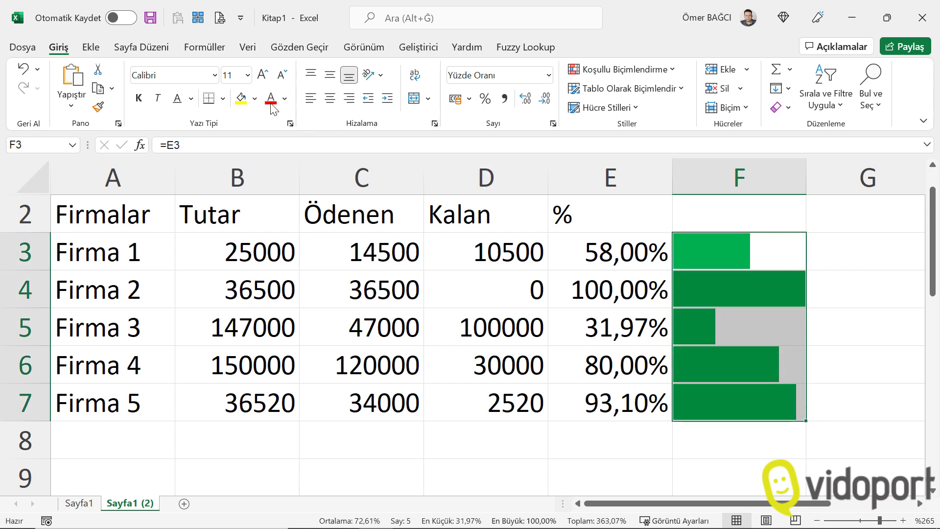
click(254, 98)
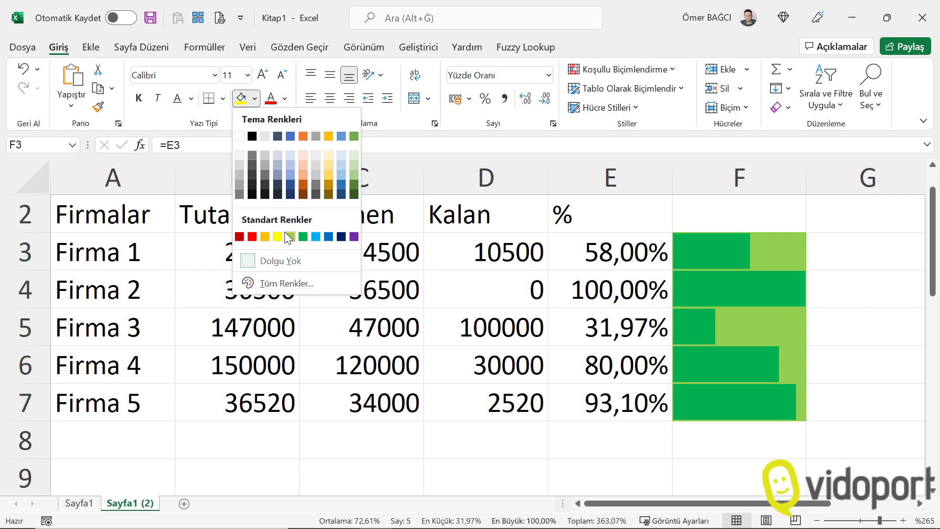
click(239, 168)
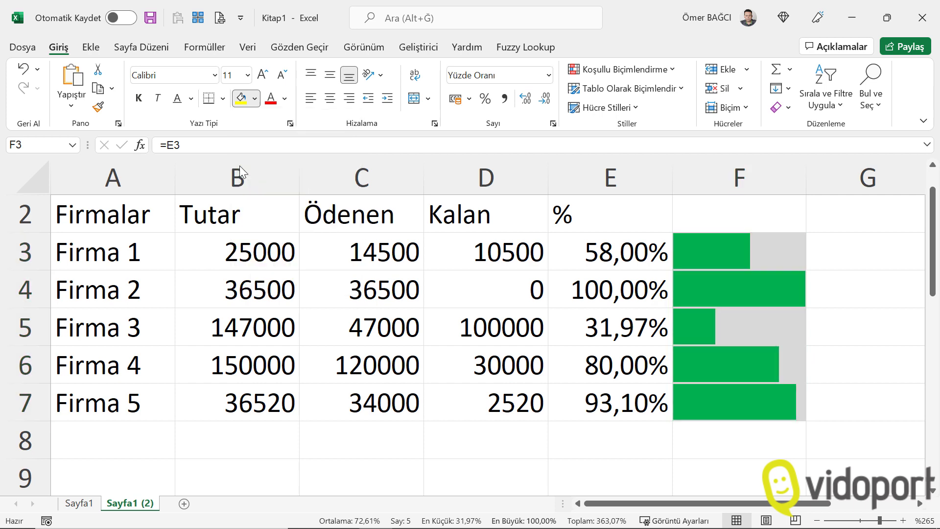
click(223, 99)
click(251, 251)
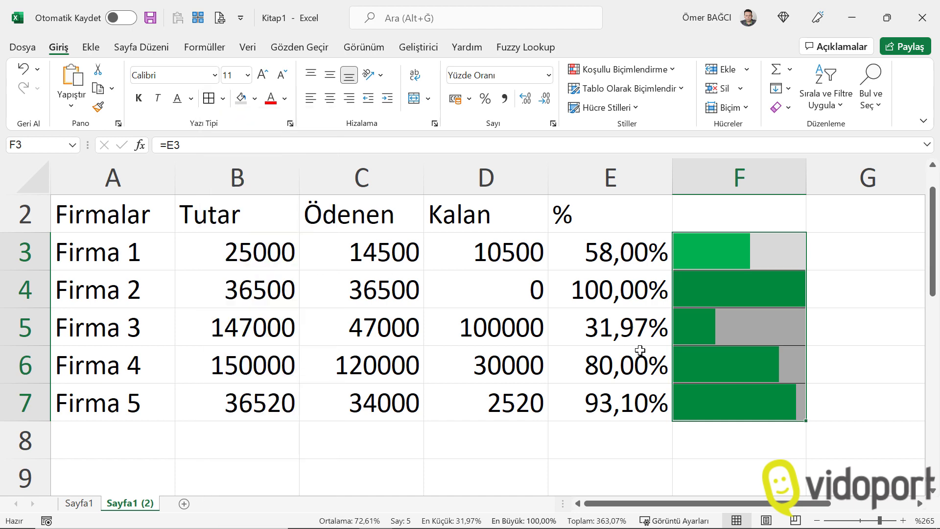
Step: Check Firma 2's remaining and percentage formulas in D4 and E4, and reselect F3:F7
click(822, 300)
click(635, 293)
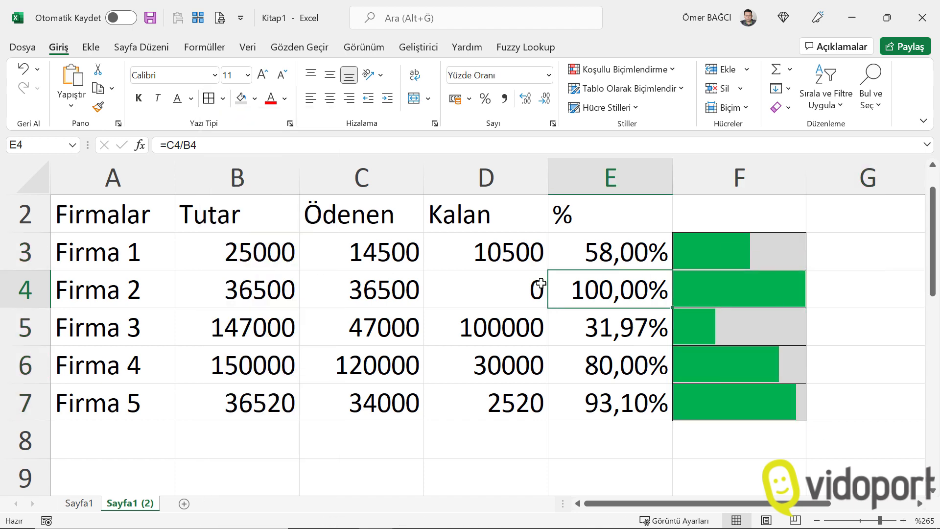
click(541, 283)
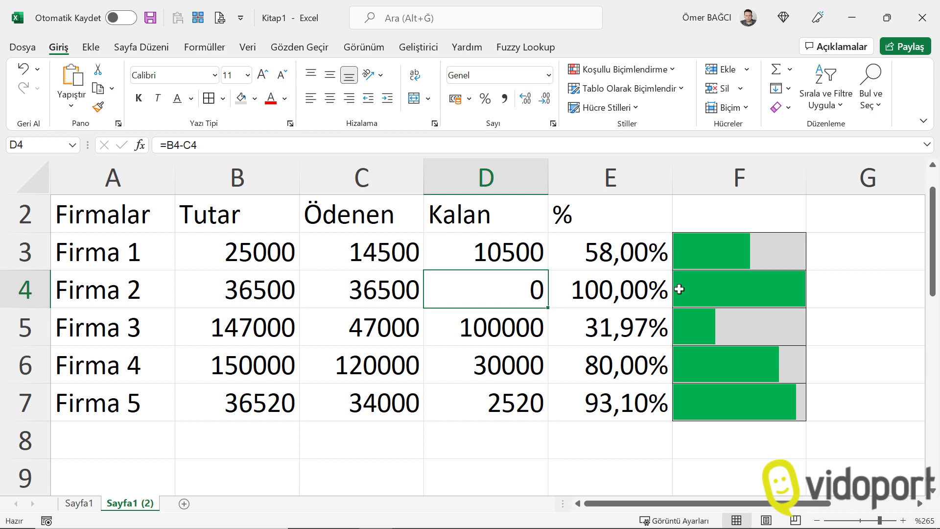
drag(749, 253, 755, 400)
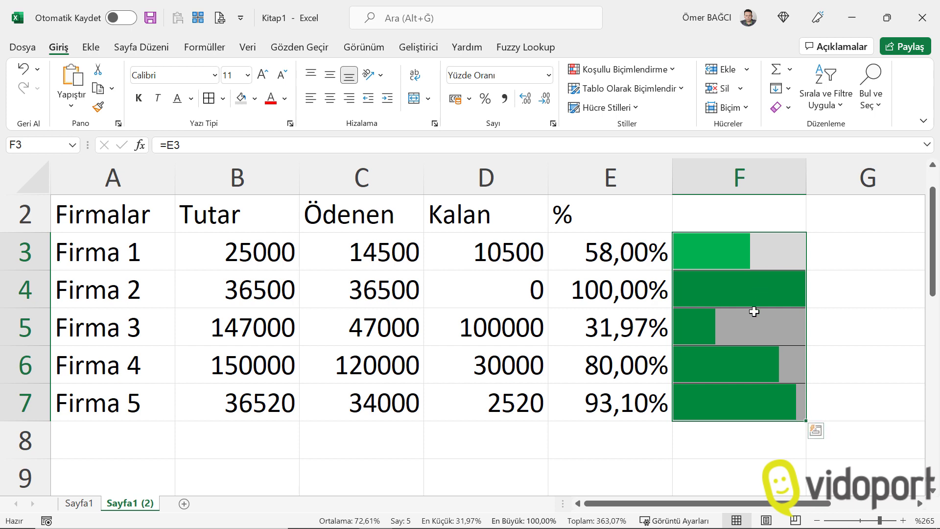
click(613, 289)
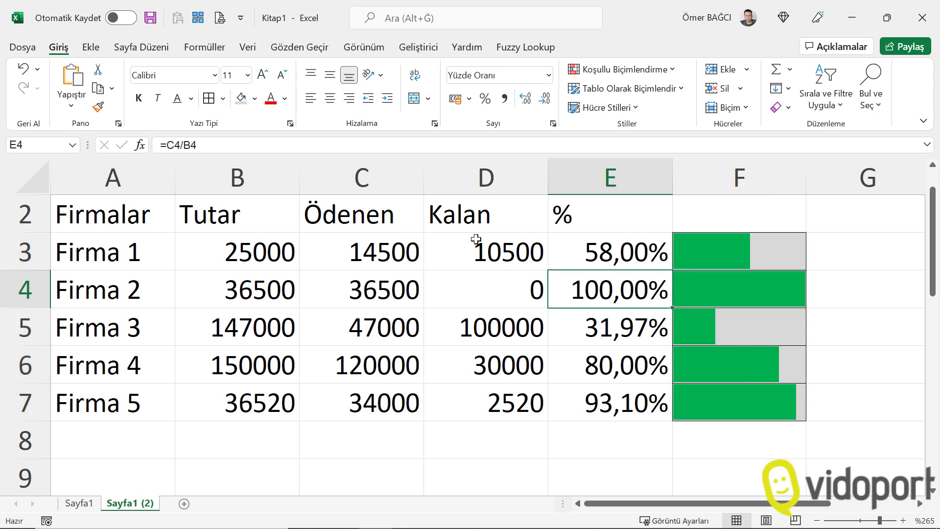
click(253, 246)
Step: Enter 12500 as Firma 2's paid amount in C4 and check the shrunken bar
drag(253, 245, 252, 326)
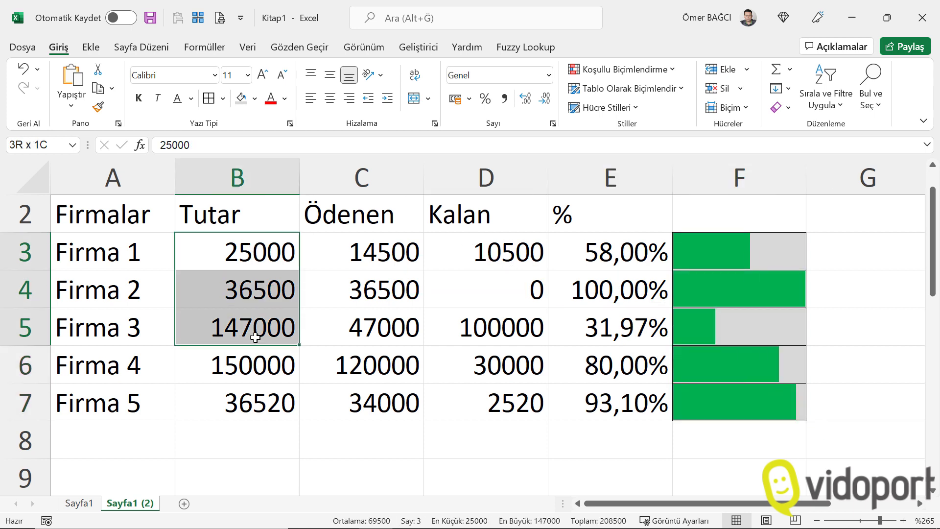
click(356, 258)
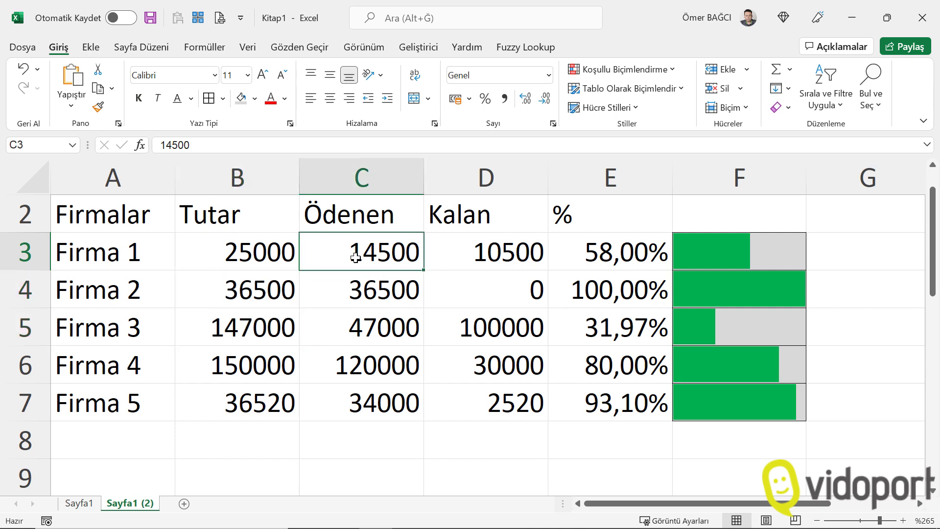
click(368, 289)
text(1)
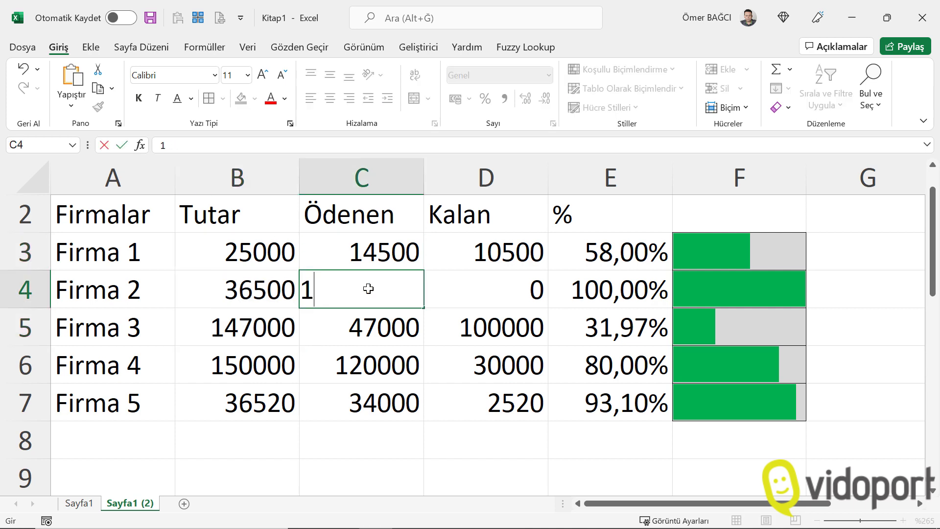
text(2500)
key(Return)
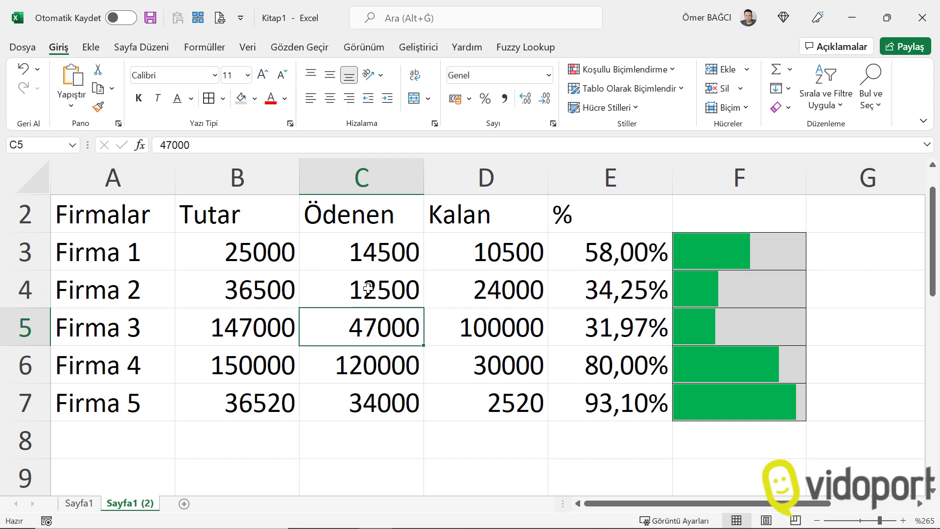
key(Right)
key(Right)
key(Right)
key(Down)
click(766, 393)
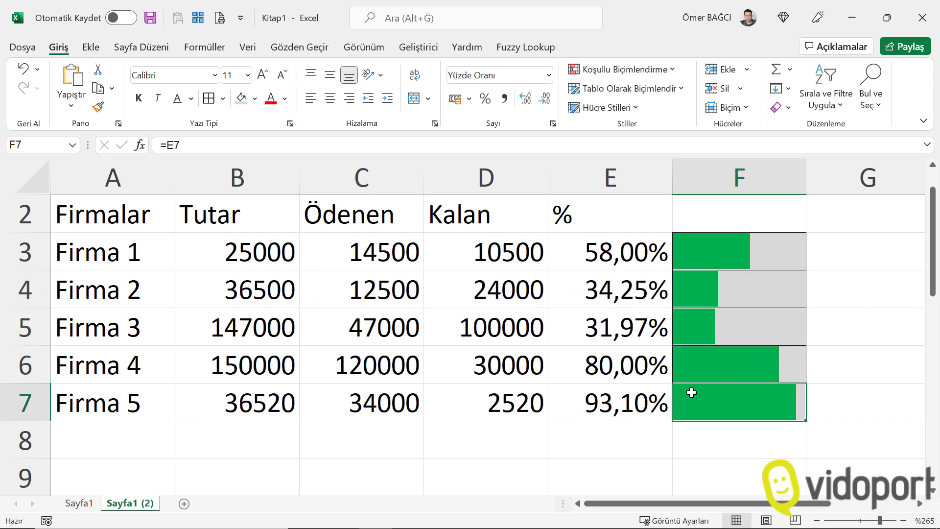
click(347, 265)
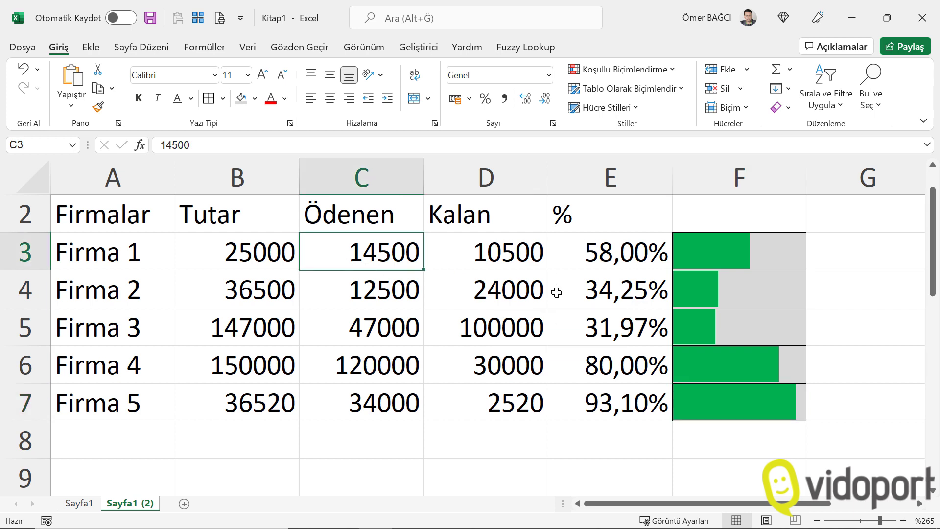